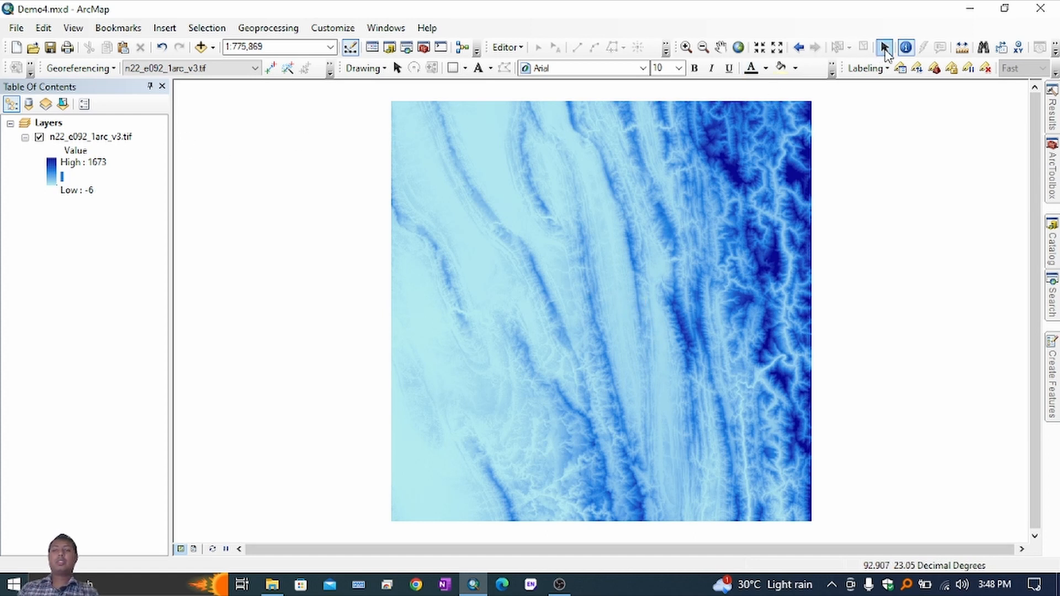
pyautogui.click(885, 48)
pyautogui.scroll(1, 626, 319)
pyautogui.scroll(-2, 630, 325)
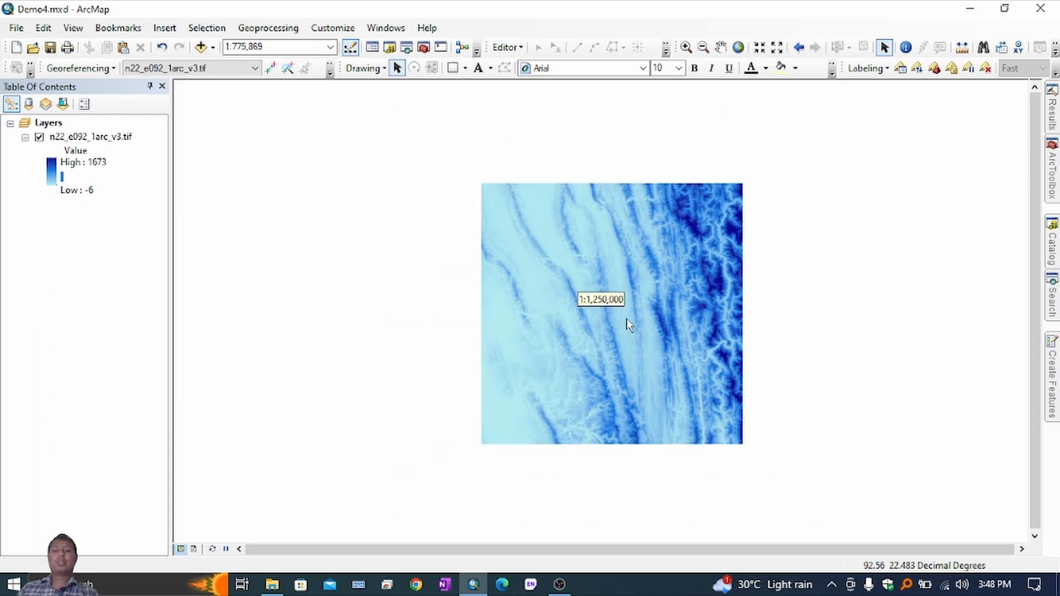
pyautogui.scroll(2, 649, 321)
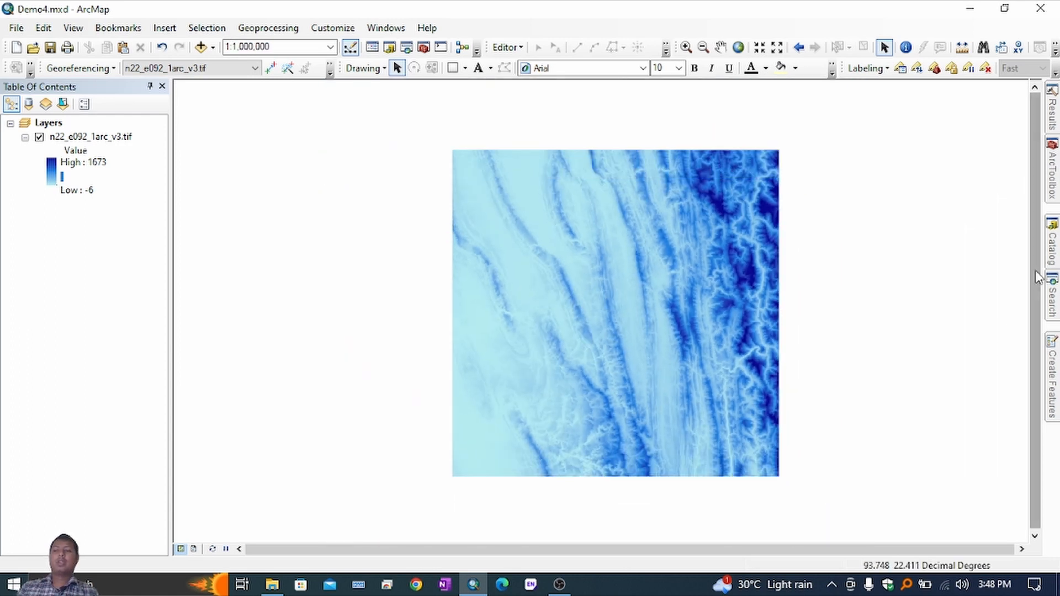
# Step: Start a new shapefile in the home folder Unique Schooling\Class 1, with feature type Polygon and the name StudyArea
pyautogui.click(1053, 256)
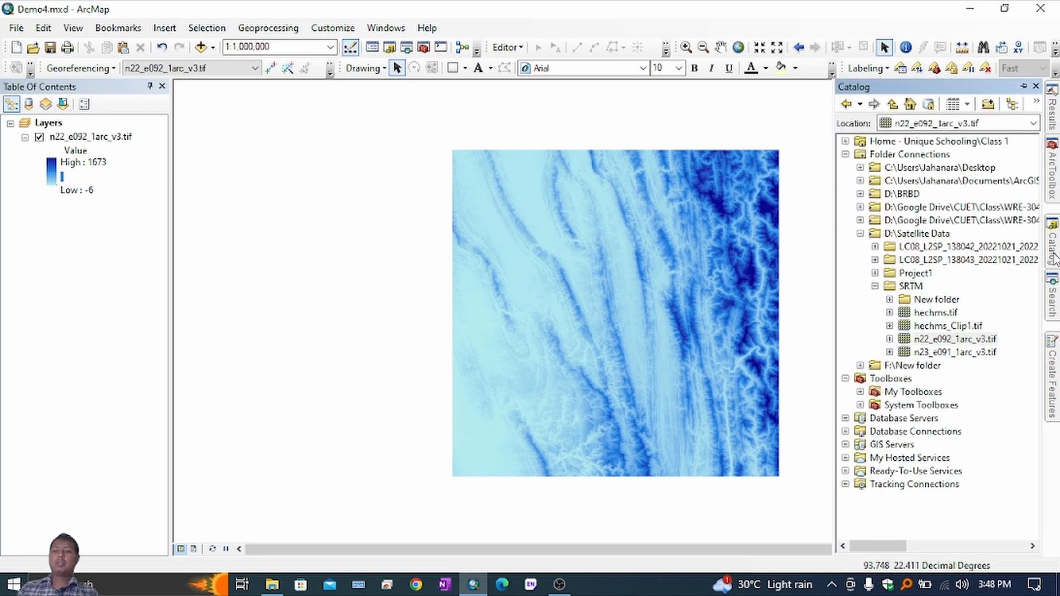
pyautogui.click(890, 300)
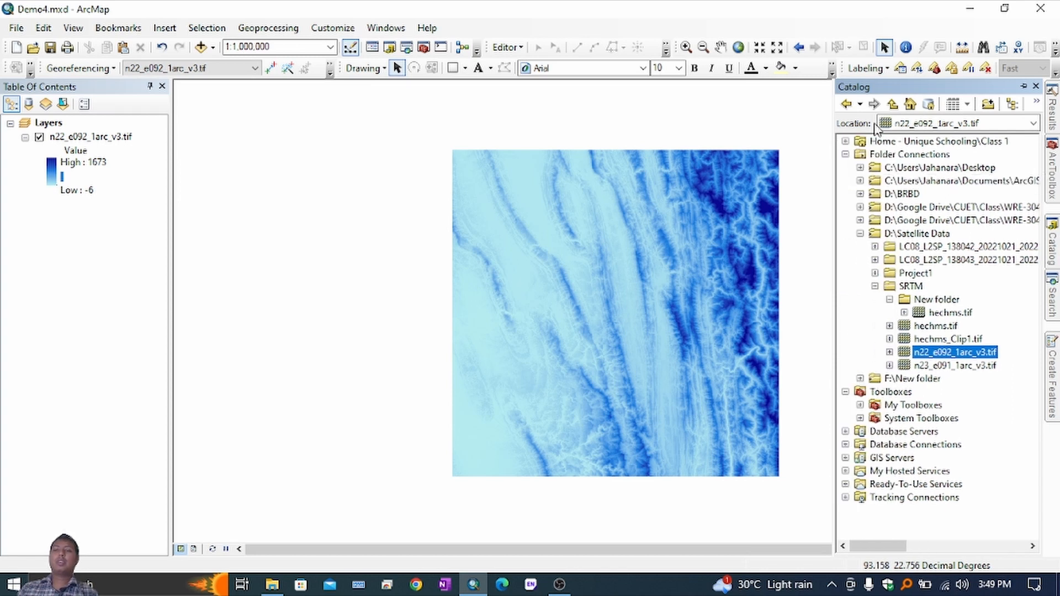
pyautogui.click(886, 144)
pyautogui.rightClick(886, 144)
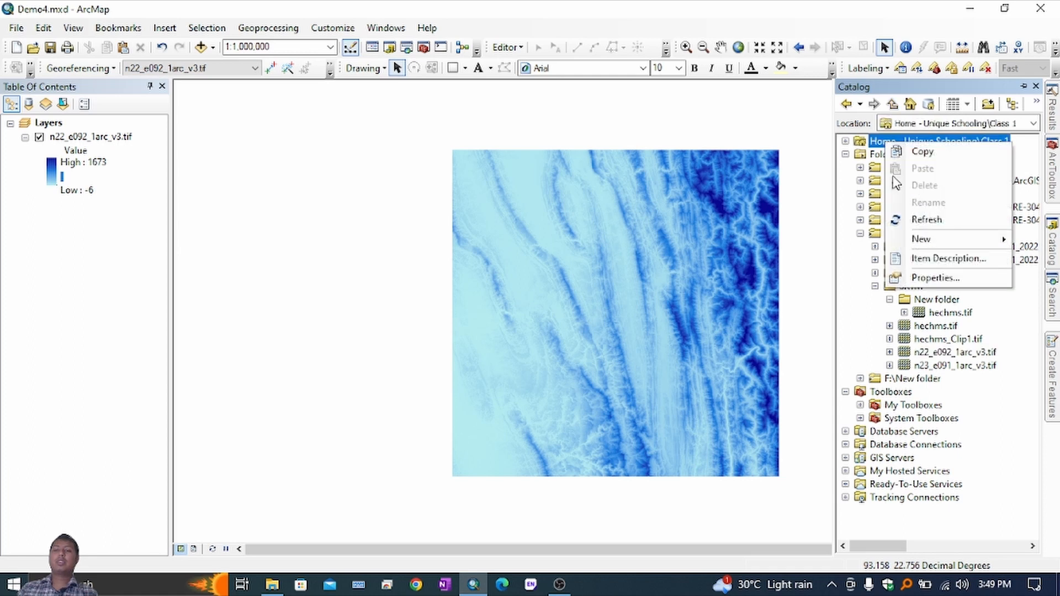
pyautogui.moveTo(913, 243)
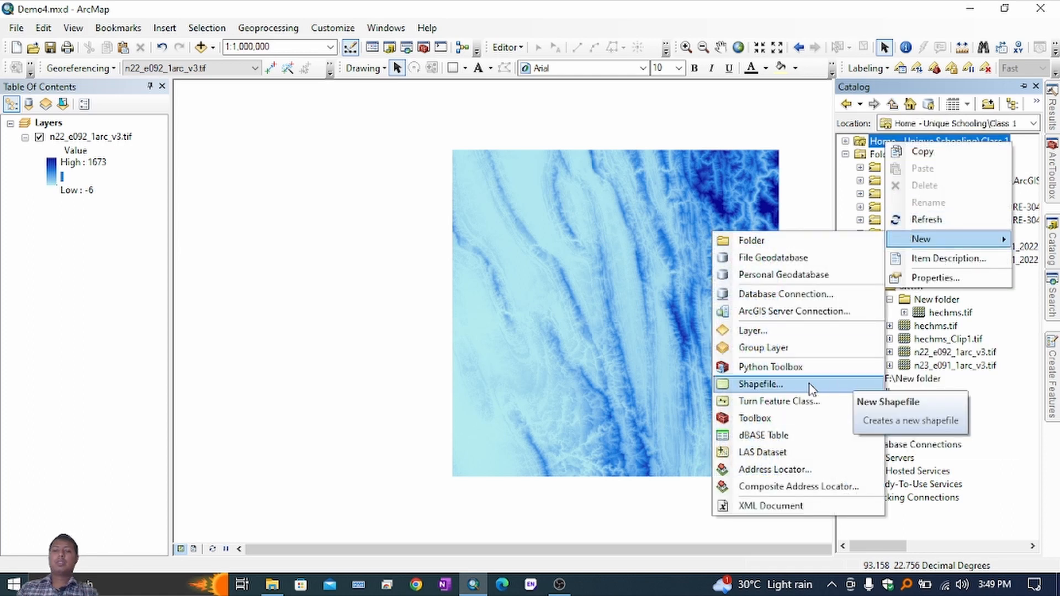
pyautogui.click(842, 385)
pyautogui.click(647, 180)
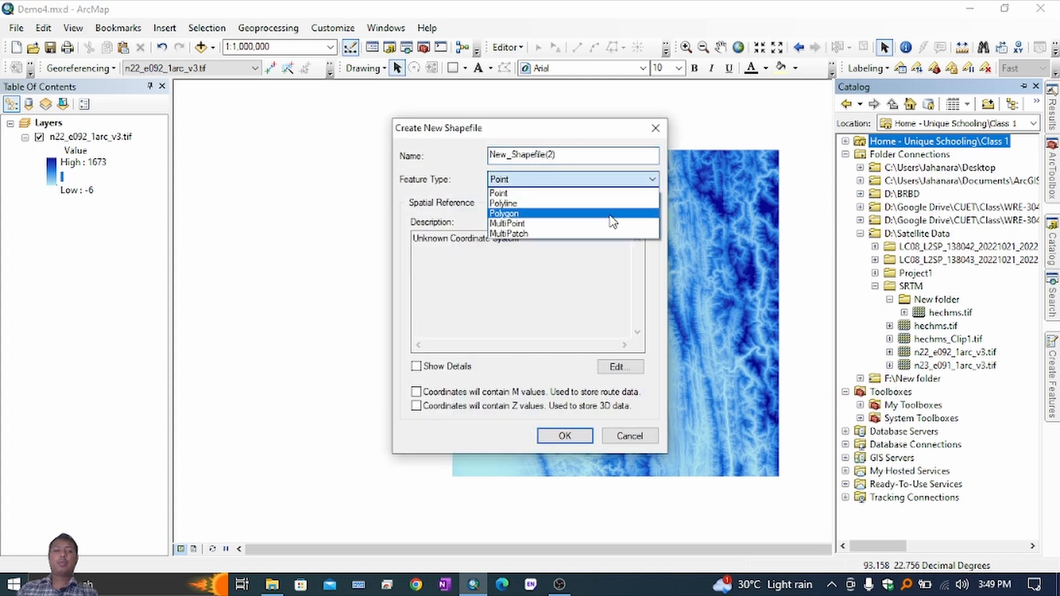
pyautogui.click(578, 215)
pyautogui.moveTo(557, 155); pyautogui.dragTo(455, 151)
pyautogui.write('StudyArea')
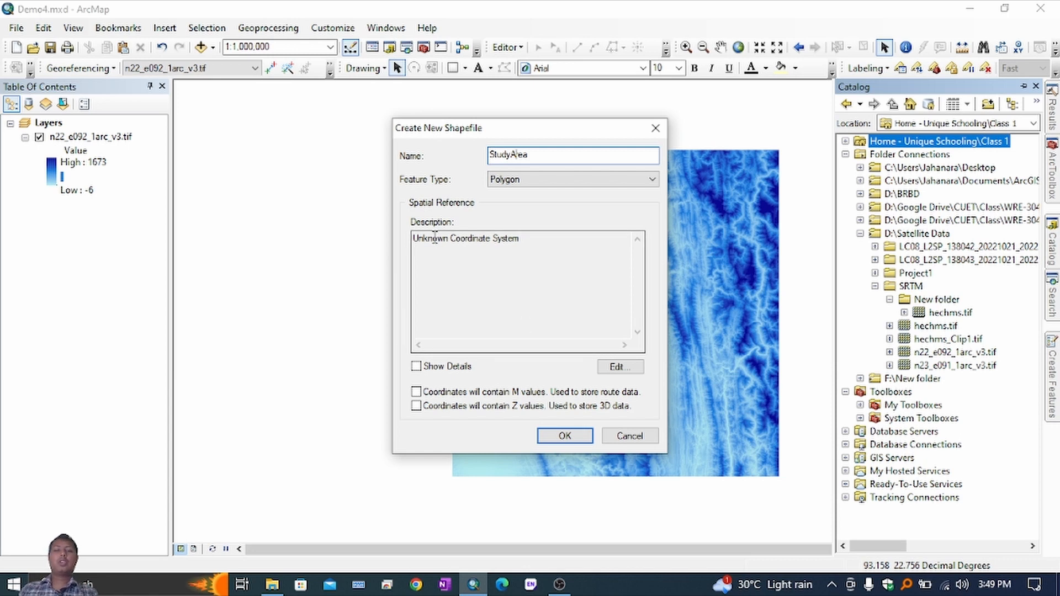
# Step: Assign the WGS 1984 geographic coordinate system to the new shapefile and create it
pyautogui.click(618, 368)
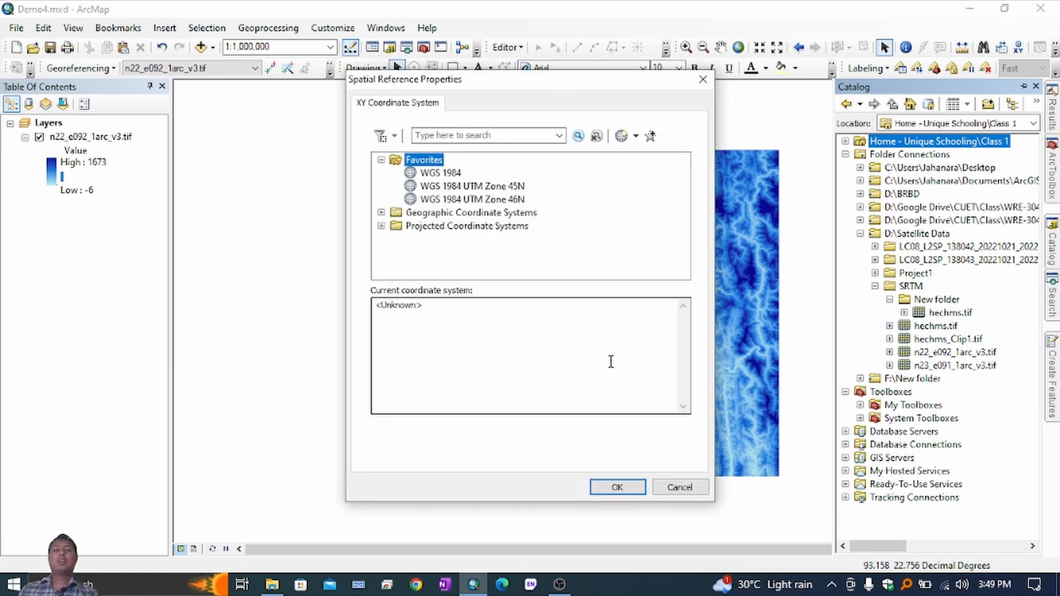
pyautogui.click(442, 173)
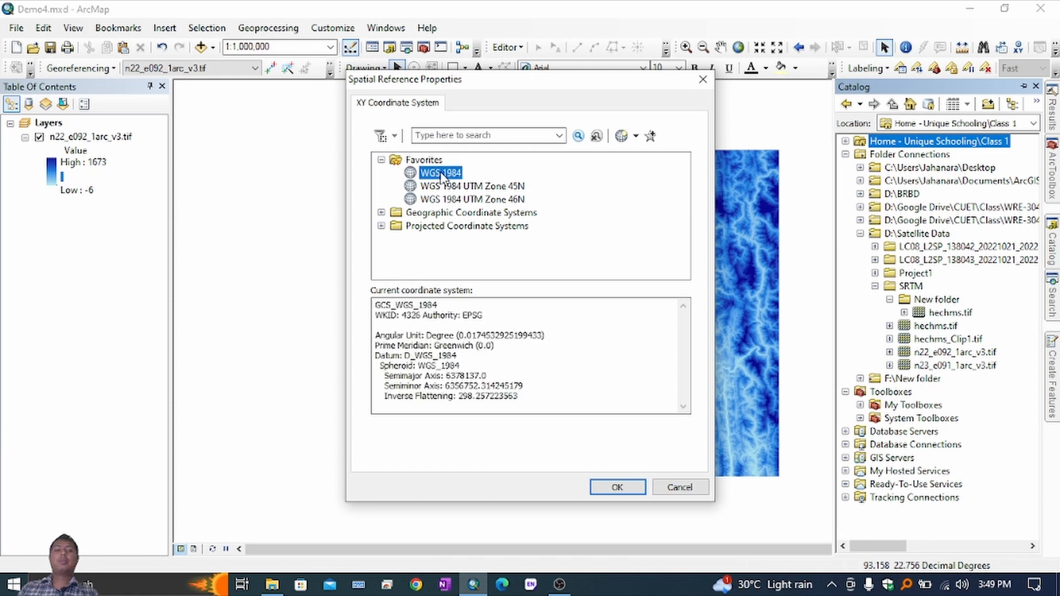
pyautogui.click(632, 492)
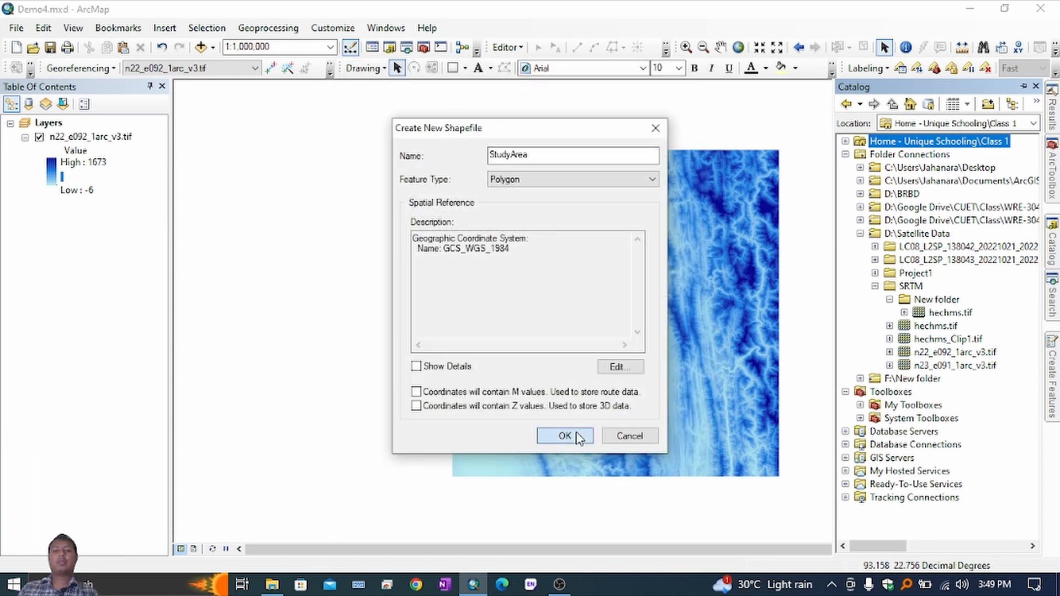
pyautogui.click(565, 437)
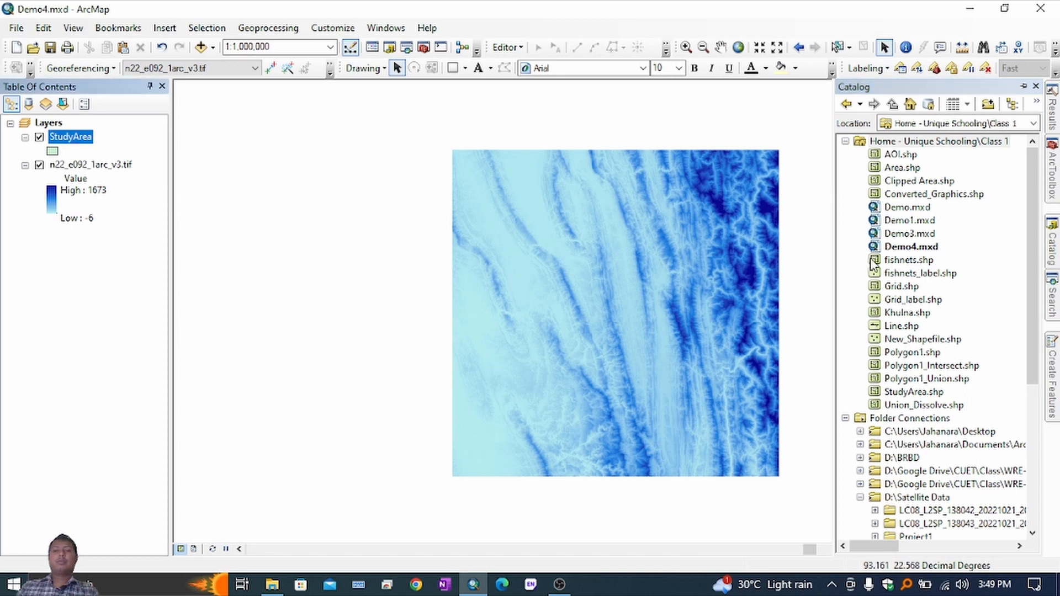
# Step: Start editing the StudyArea layer and draw a rectangle about 0.2 by 0.2 degrees over the northeastern part of the elevation raster
pyautogui.rightClick(81, 143)
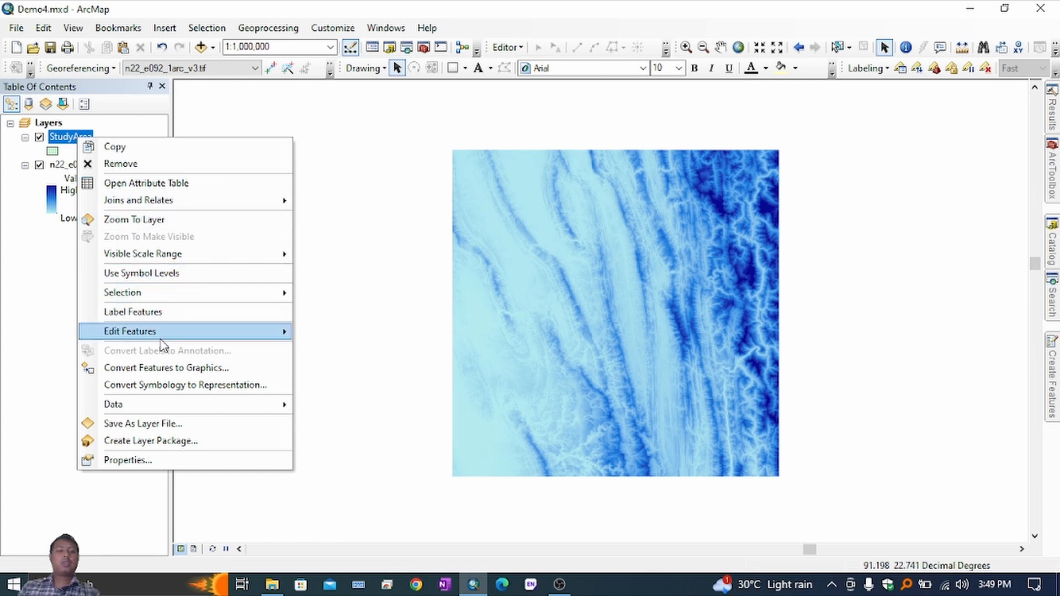
pyautogui.moveTo(157, 334)
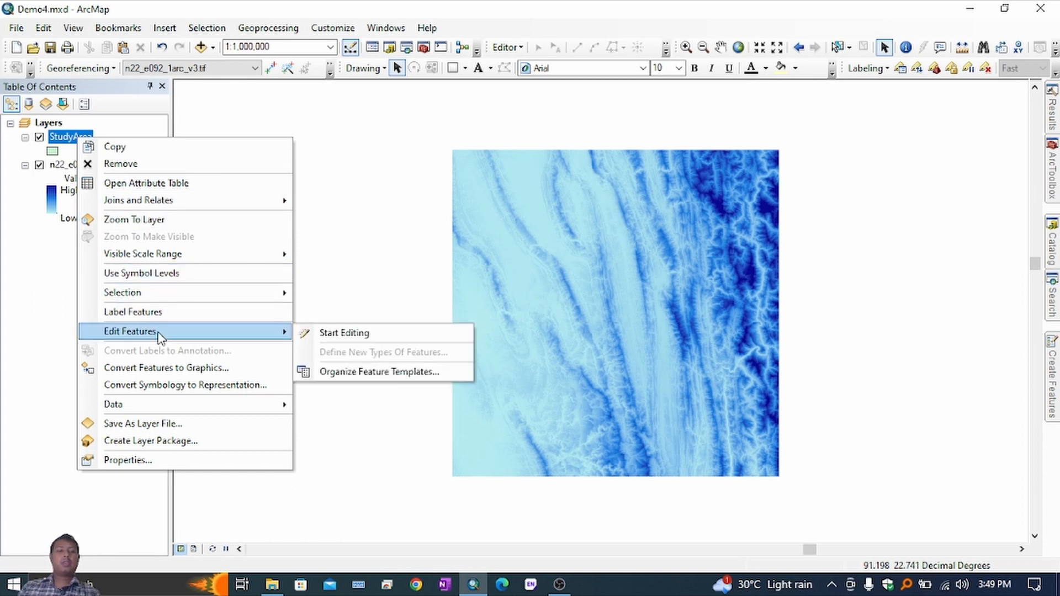
pyautogui.click(328, 334)
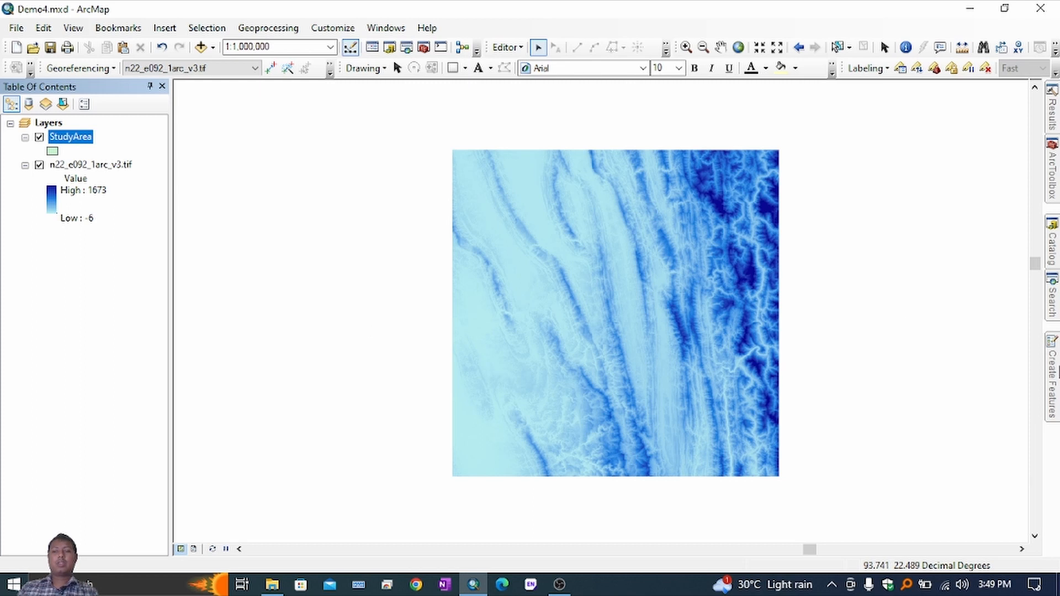
pyautogui.click(1058, 373)
pyautogui.click(873, 139)
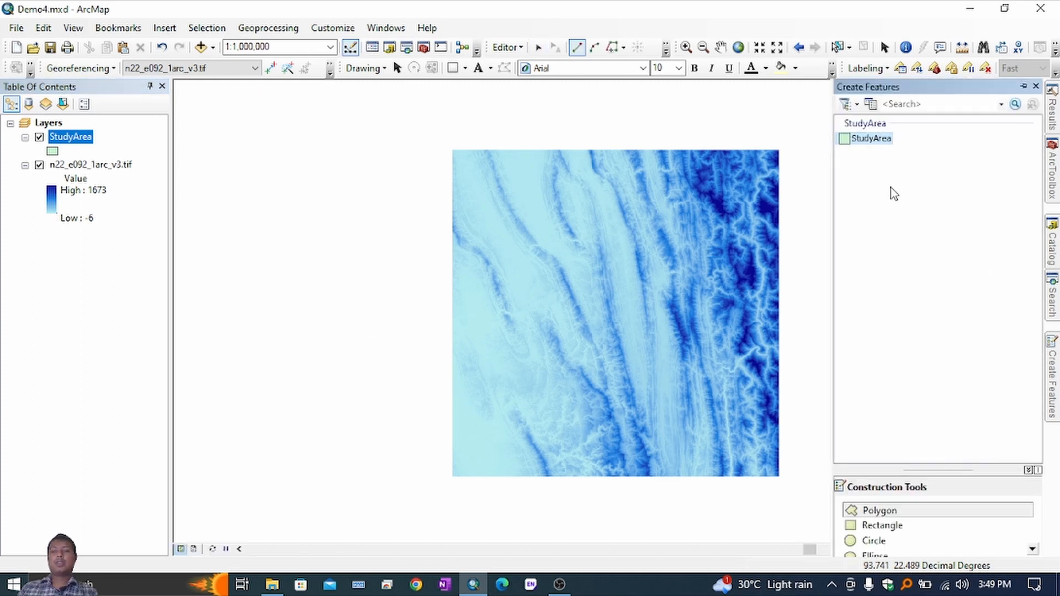
pyautogui.click(882, 529)
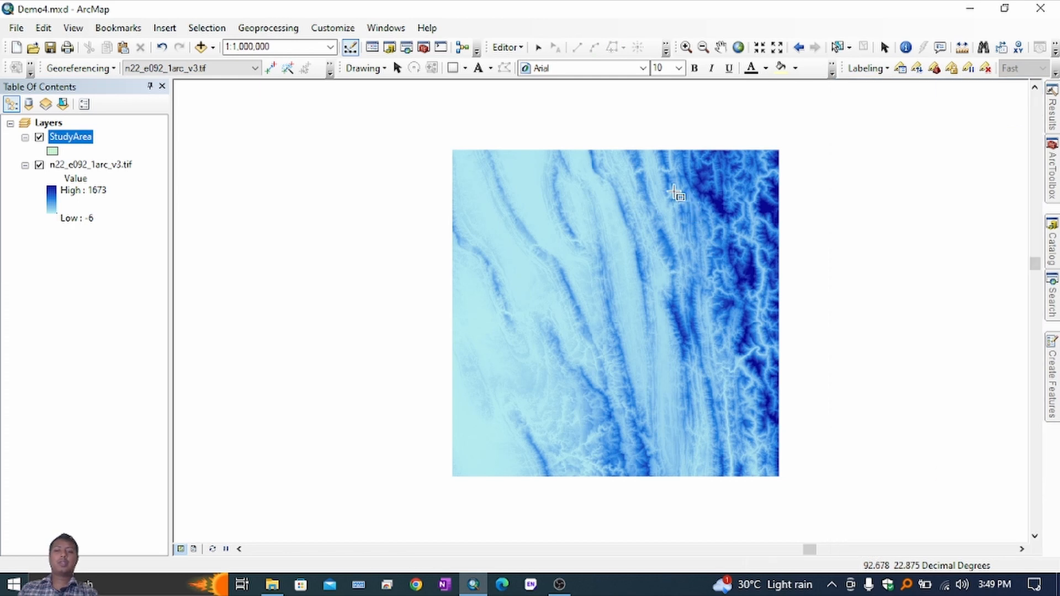
pyautogui.click(671, 189)
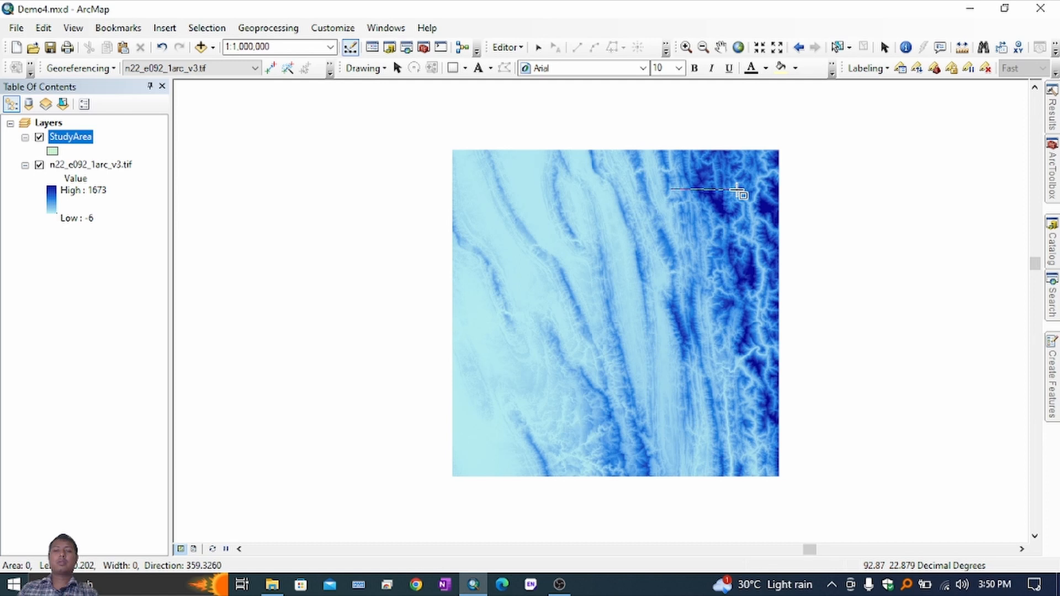
pyautogui.click(738, 190)
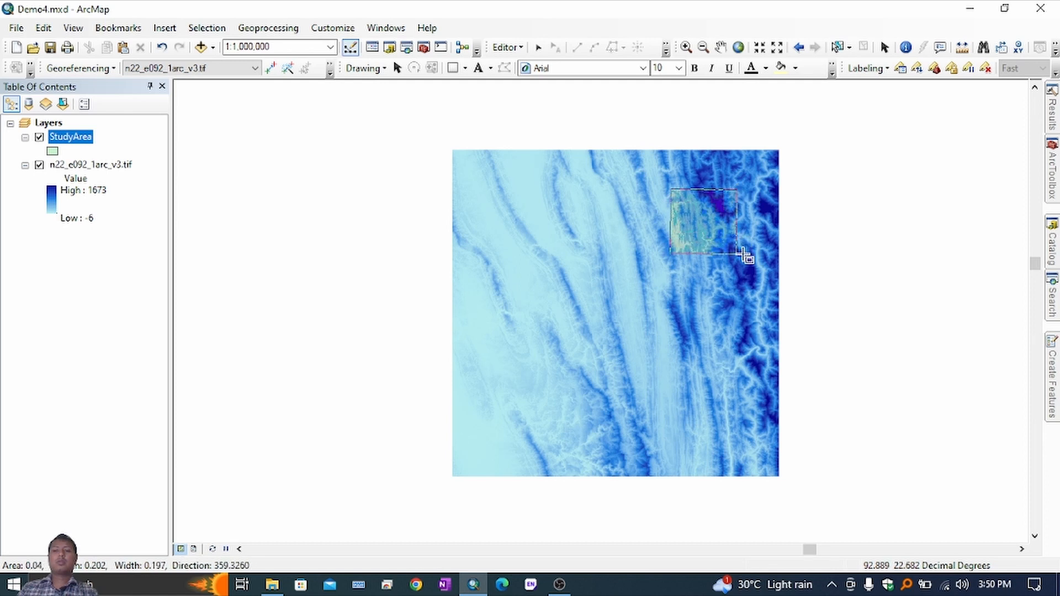
pyautogui.click(739, 254)
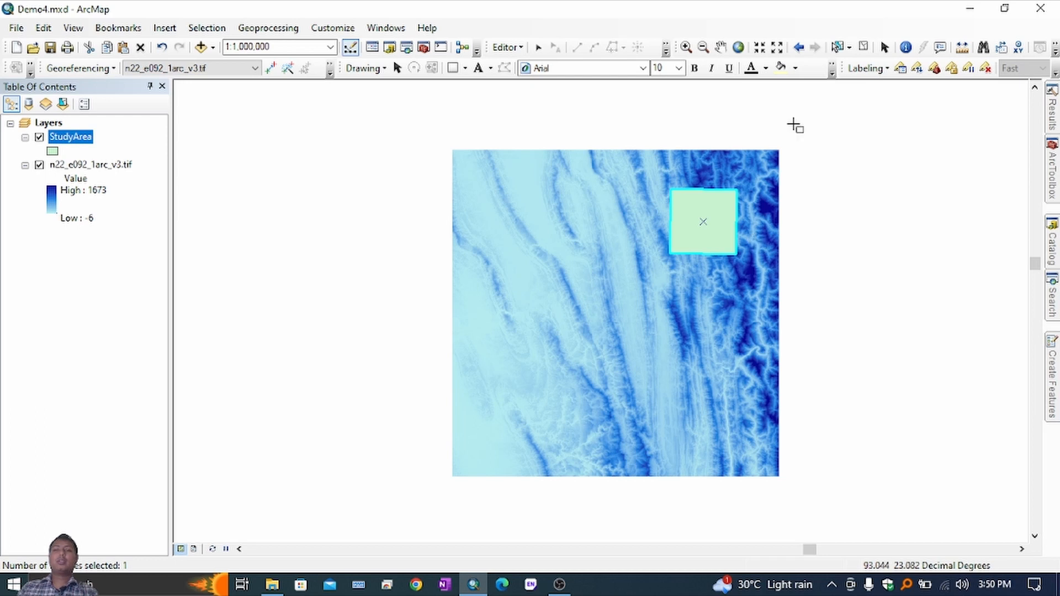
# Step: Stop editing the StudyArea layer and save the edits
pyautogui.click(506, 47)
pyautogui.click(538, 81)
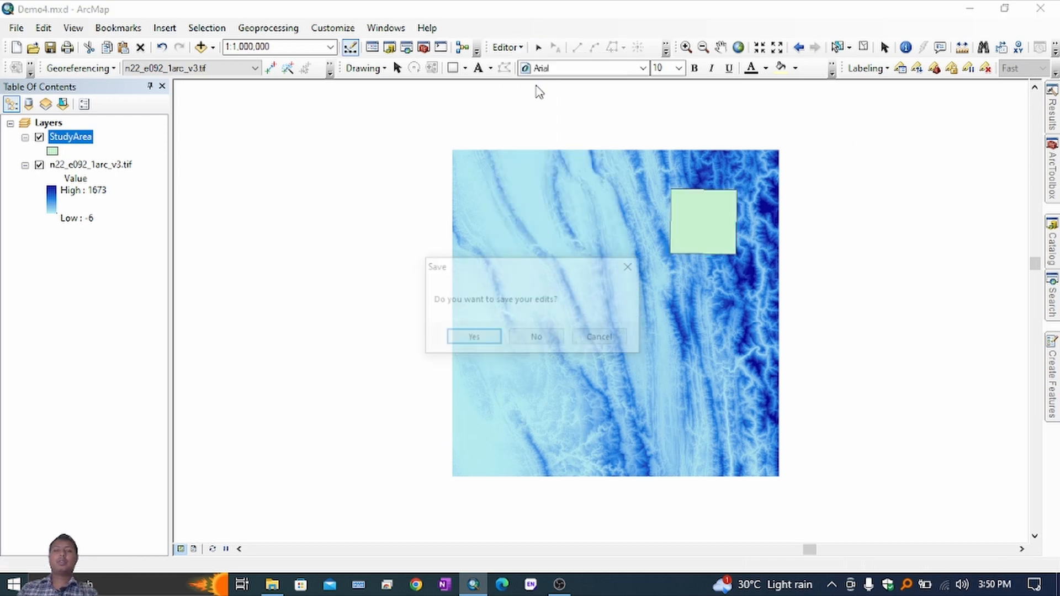
pyautogui.click(471, 338)
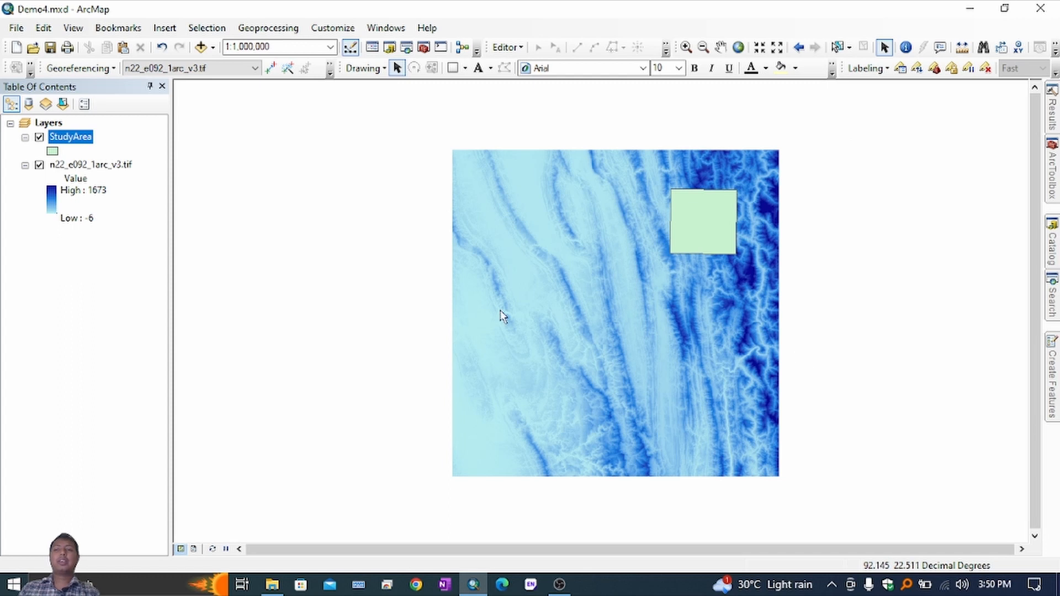
# Step: Search for "clip", open the Clip (Data Management) tool, and widen its dialog with the tool help shown
pyautogui.click(1053, 301)
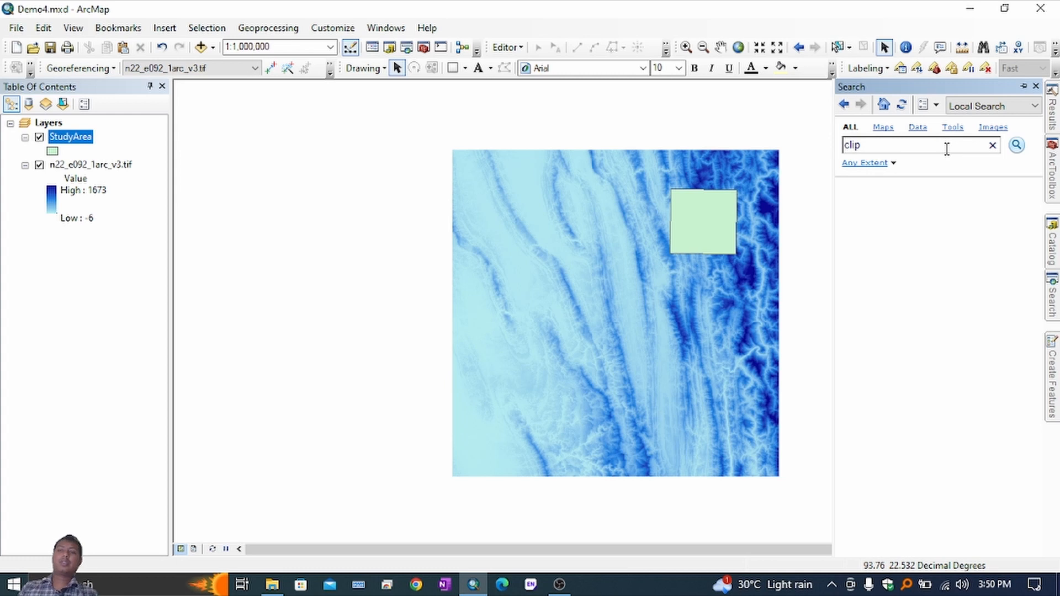
pyautogui.press('Return')
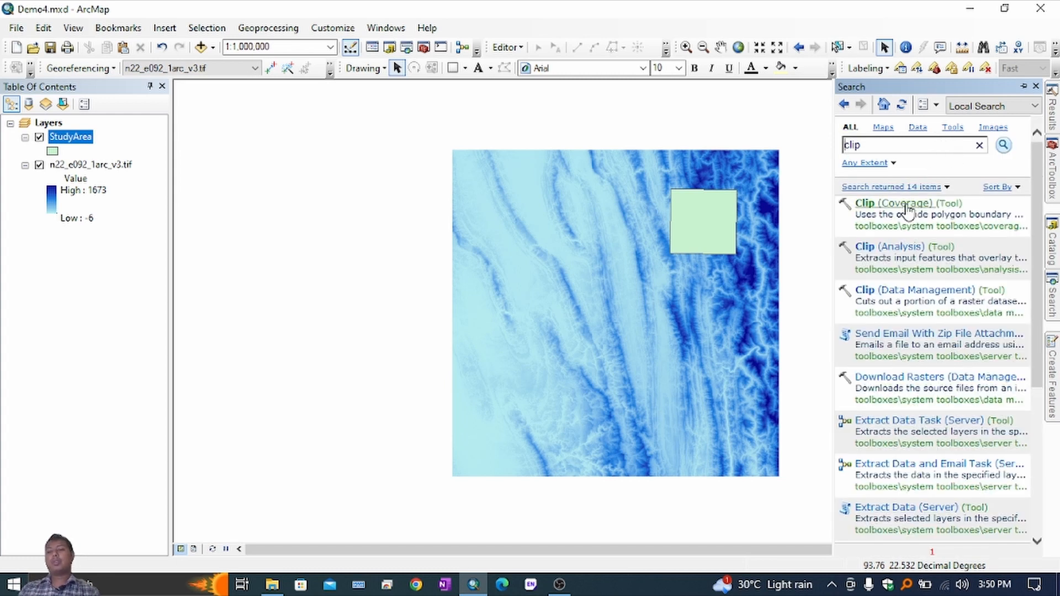
pyautogui.click(919, 291)
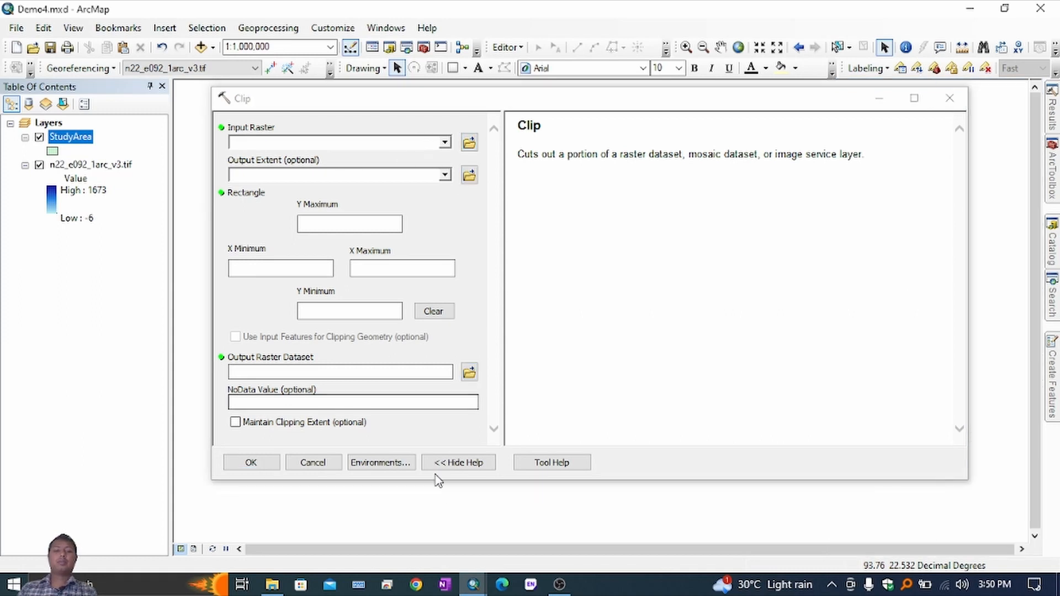
pyautogui.click(446, 463)
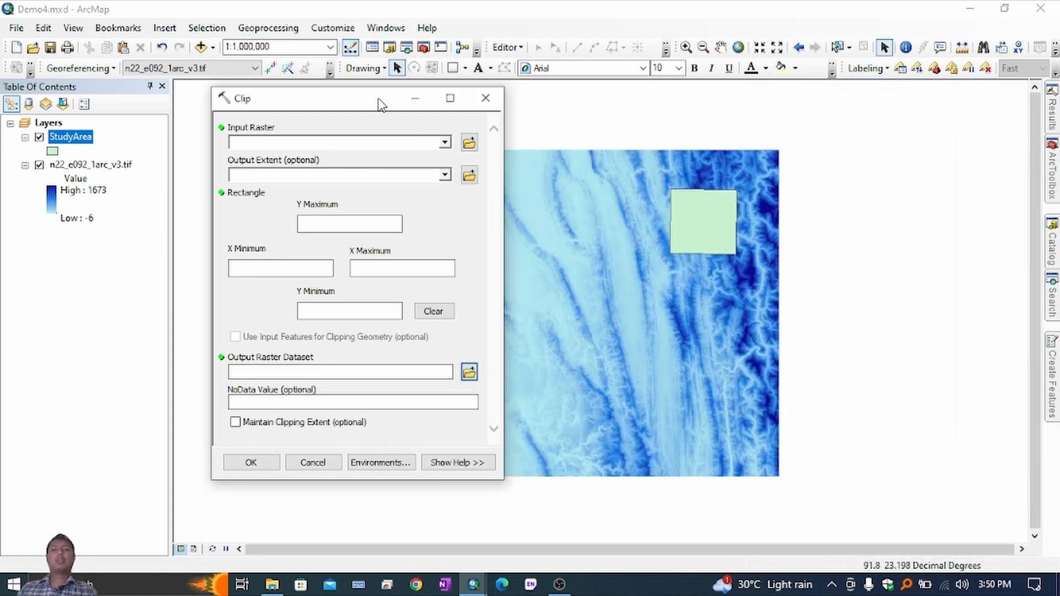
pyautogui.moveTo(380, 105); pyautogui.dragTo(311, 76)
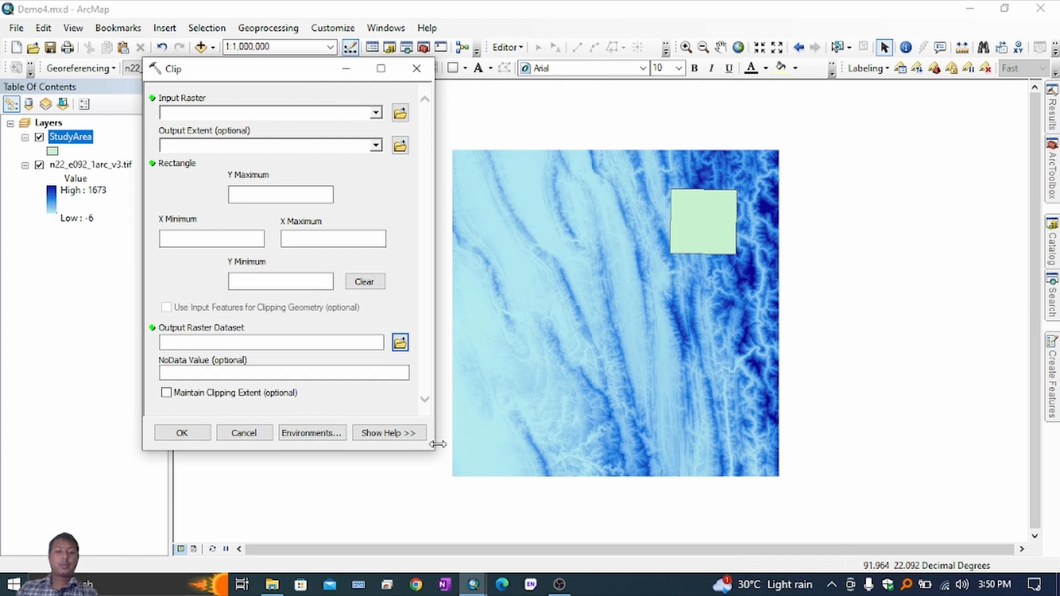
pyautogui.moveTo(438, 445); pyautogui.dragTo(559, 449)
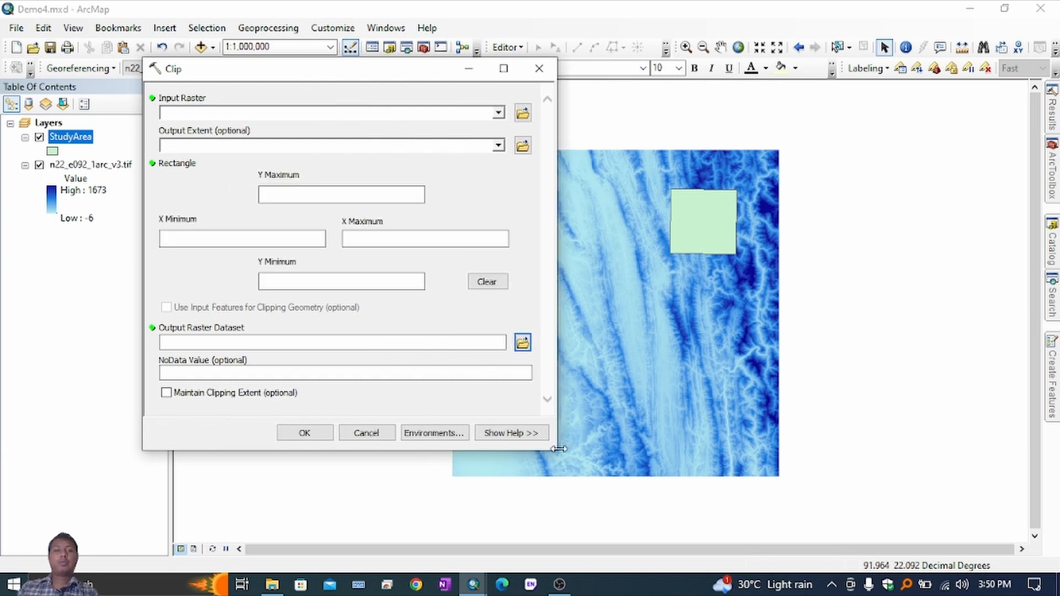
pyautogui.click(495, 434)
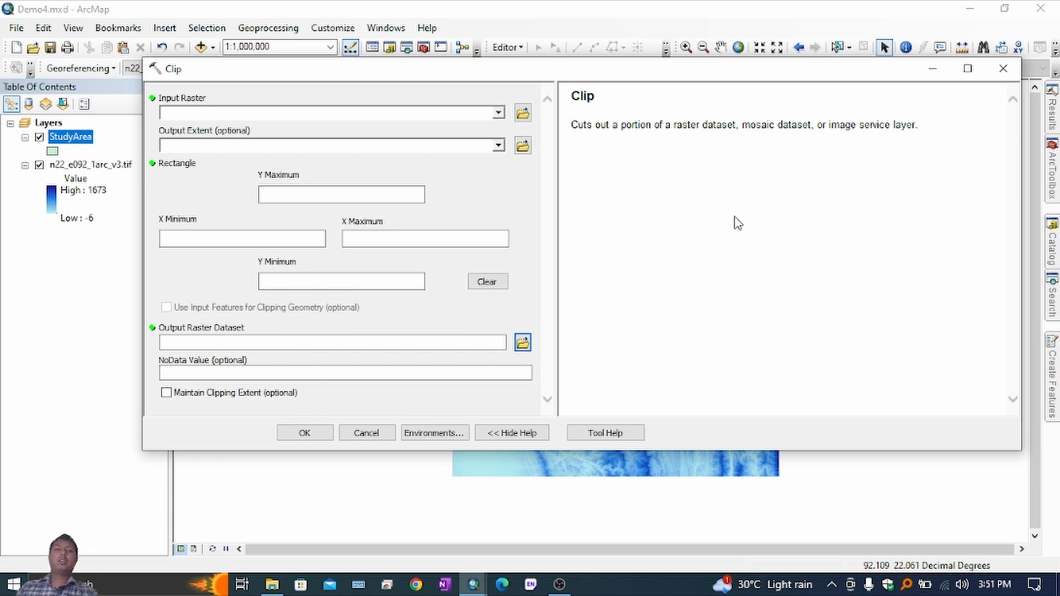
# Step: Read the help for Input Raster and Output Extent, and set n22_e092_1arc_v3.tif as the raster to clip
pyautogui.click(396, 113)
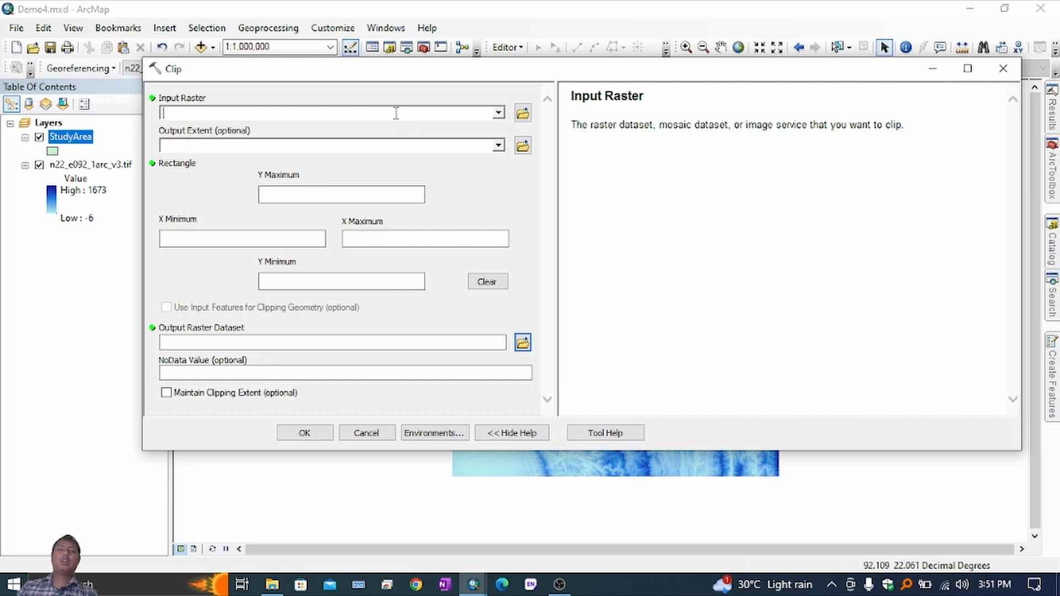
pyautogui.moveTo(591, 125); pyautogui.dragTo(849, 124)
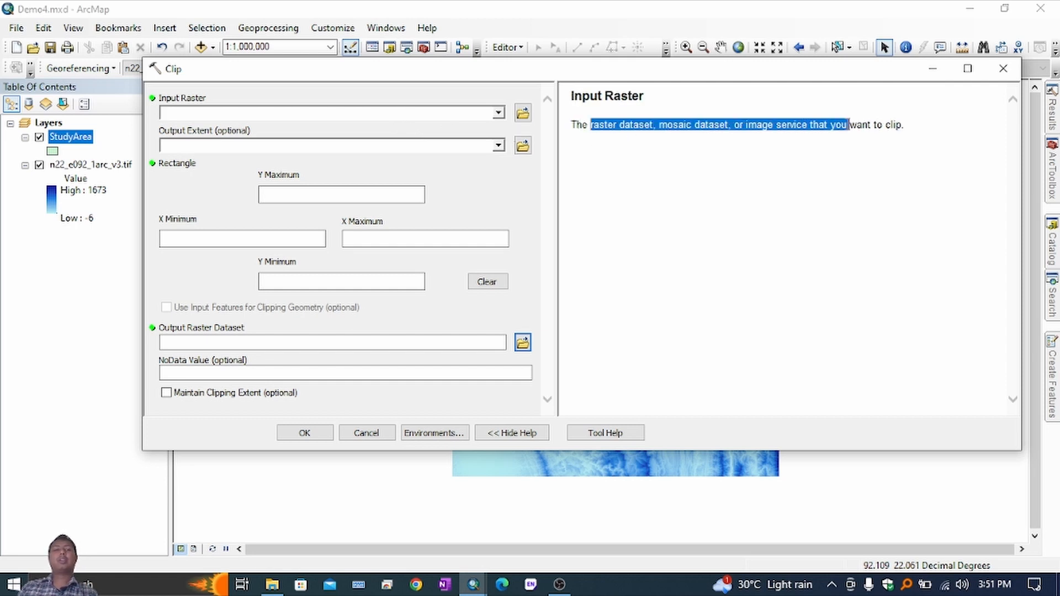
pyautogui.click(390, 148)
pyautogui.moveTo(592, 127); pyautogui.dragTo(814, 129)
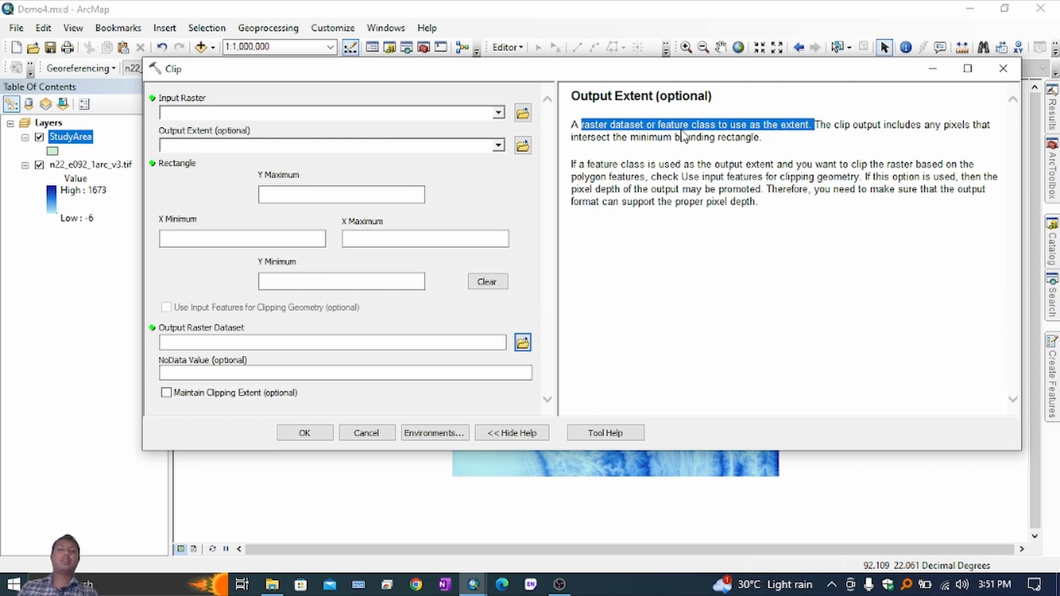
pyautogui.click(500, 114)
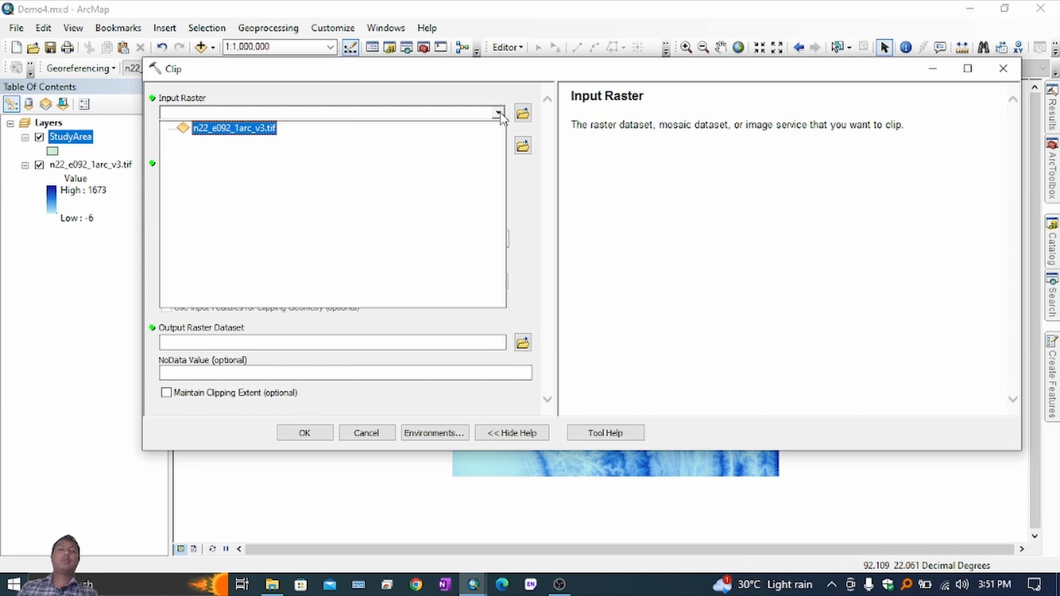
pyautogui.click(253, 127)
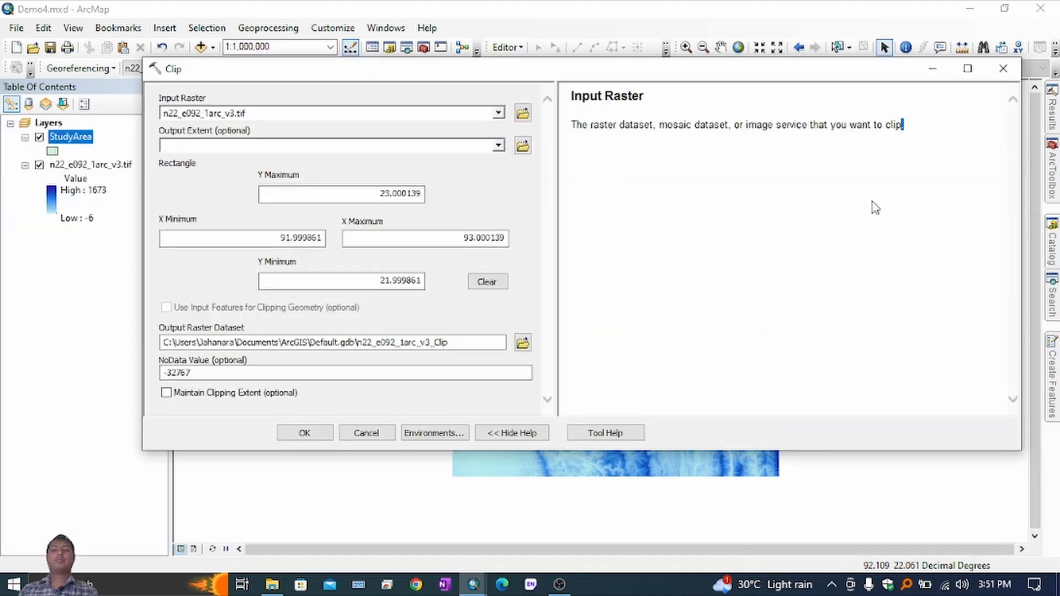
pyautogui.moveTo(875, 206); pyautogui.dragTo(821, 206)
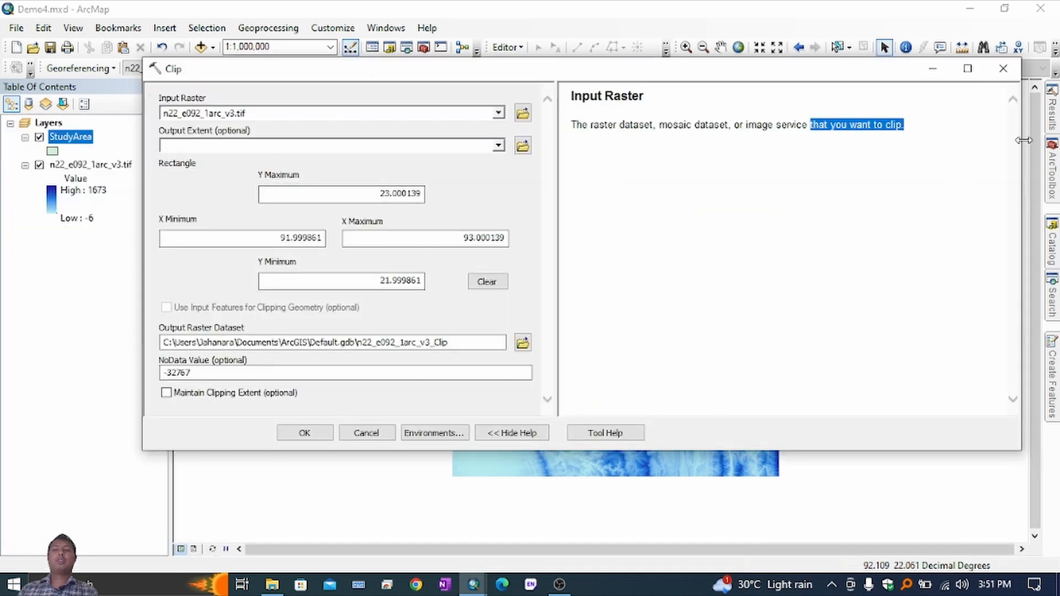
# Step: Resize the Clip dialog to give the parameters more room and set StudyArea as the output extent
pyautogui.moveTo(996, 154); pyautogui.dragTo(878, 181)
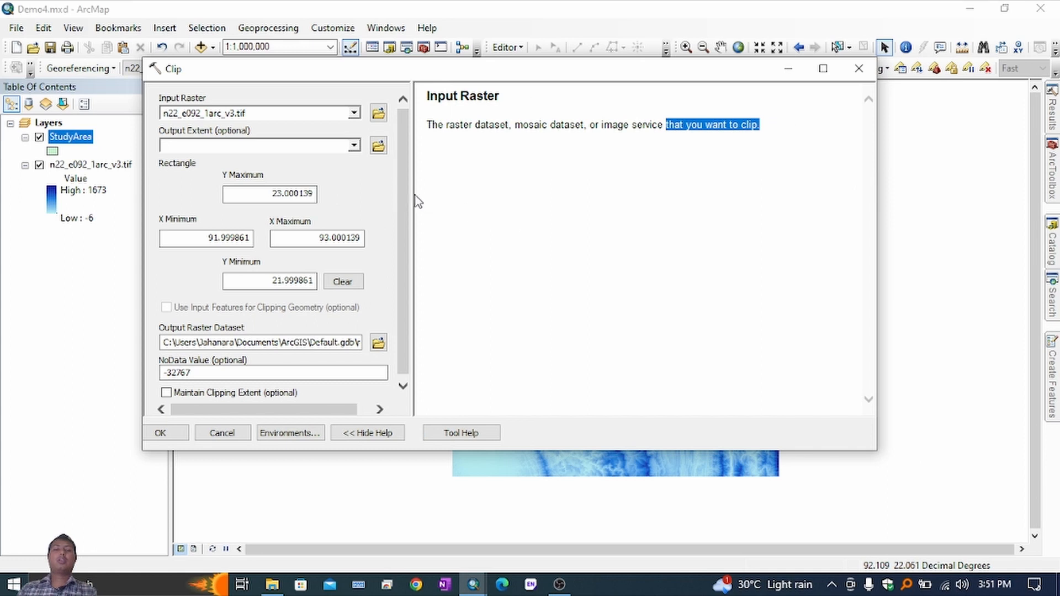
pyautogui.moveTo(417, 200); pyautogui.dragTo(666, 220)
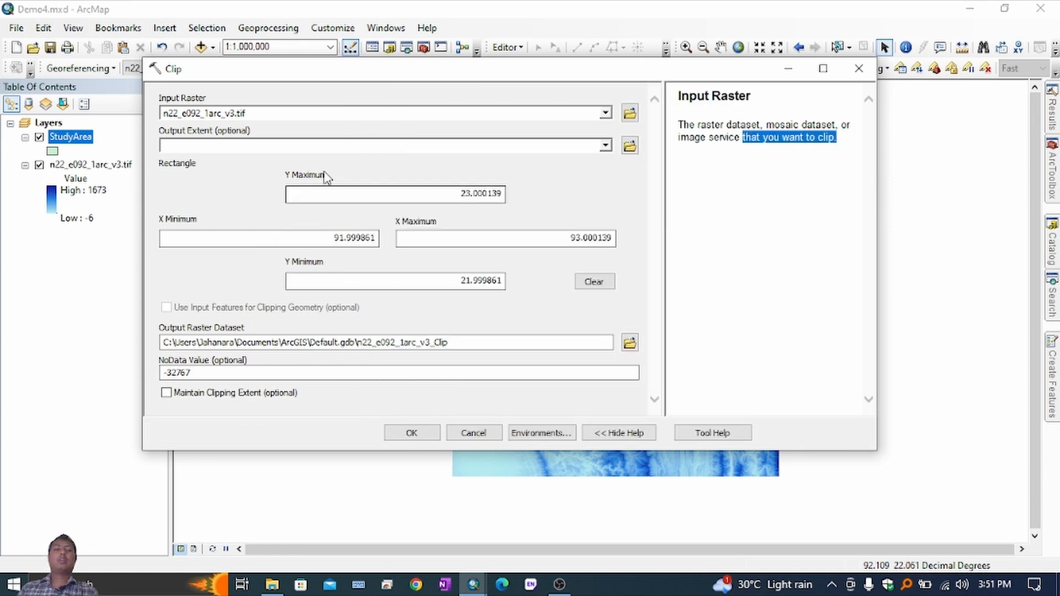
pyautogui.click(606, 145)
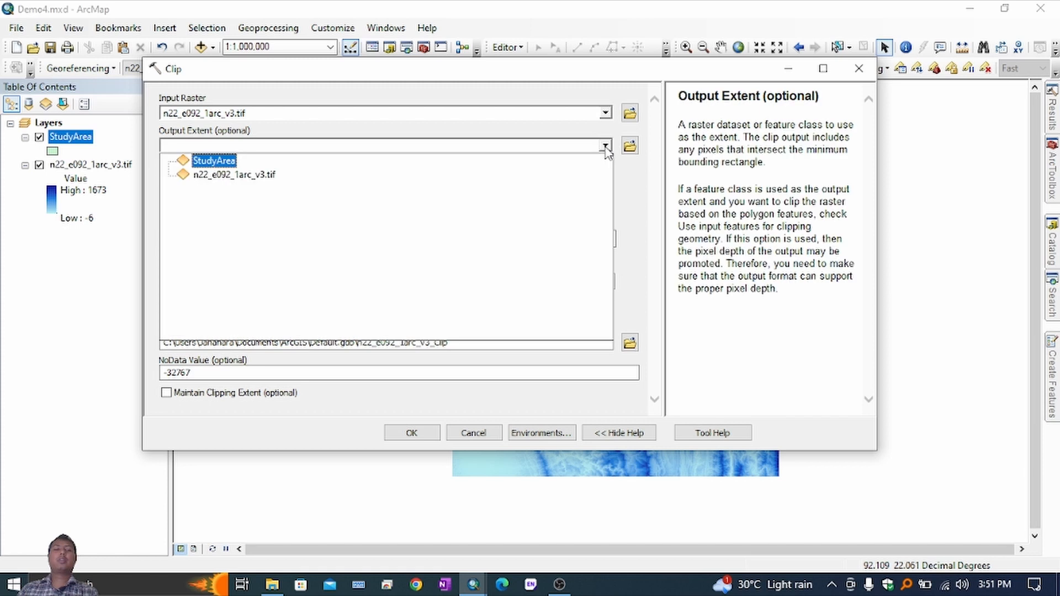
pyautogui.click(215, 162)
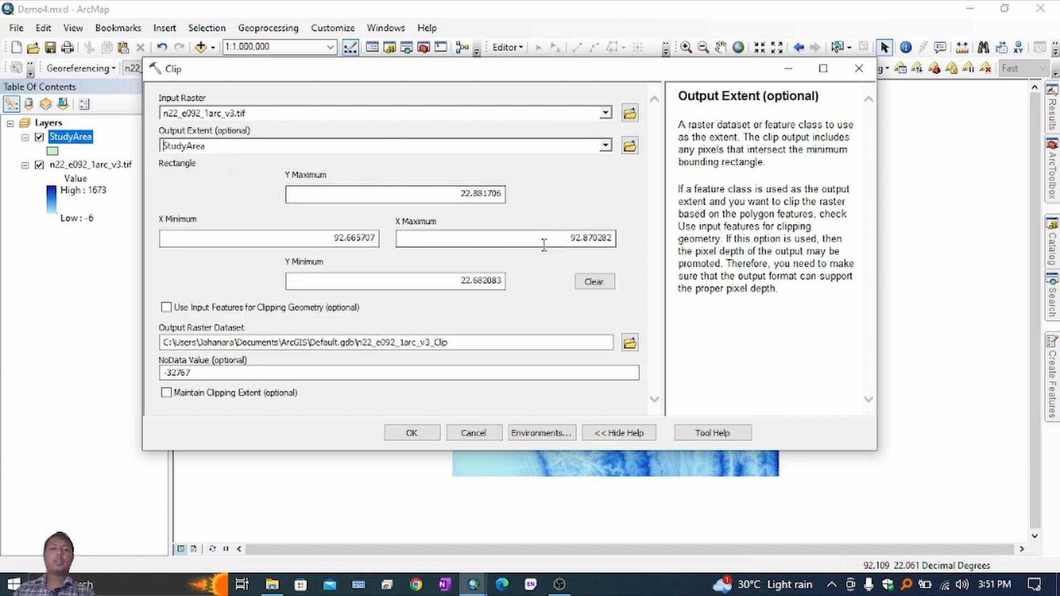
# Step: Enable Use Input Features for Clipping Geometry, and read its help and that of Maintain Clipping Extent, leaving the latter off
pyautogui.click(212, 307)
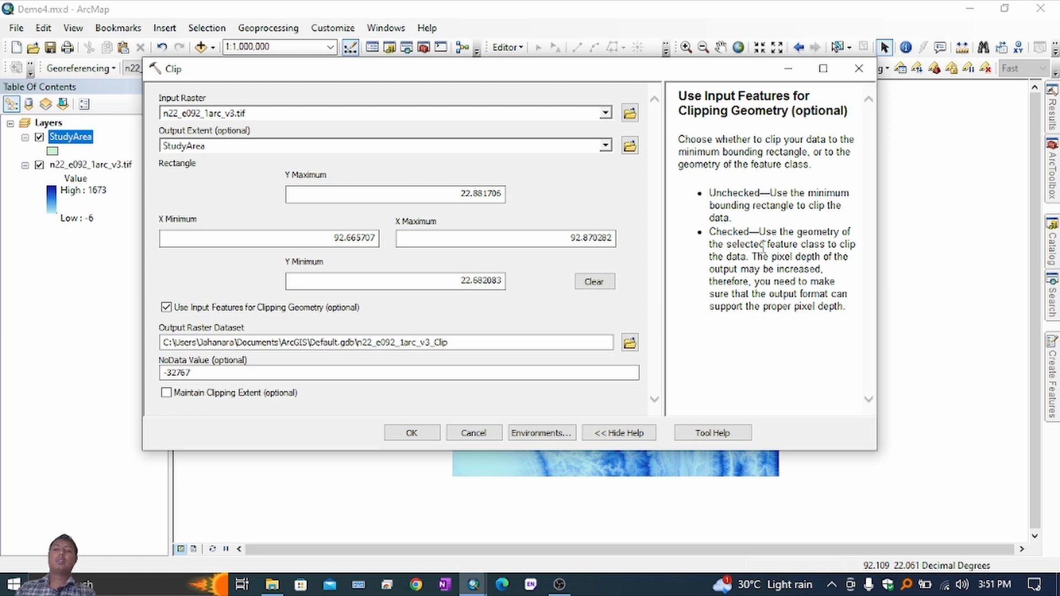
pyautogui.moveTo(768, 237); pyautogui.dragTo(789, 235)
pyautogui.moveTo(835, 235); pyautogui.dragTo(769, 257)
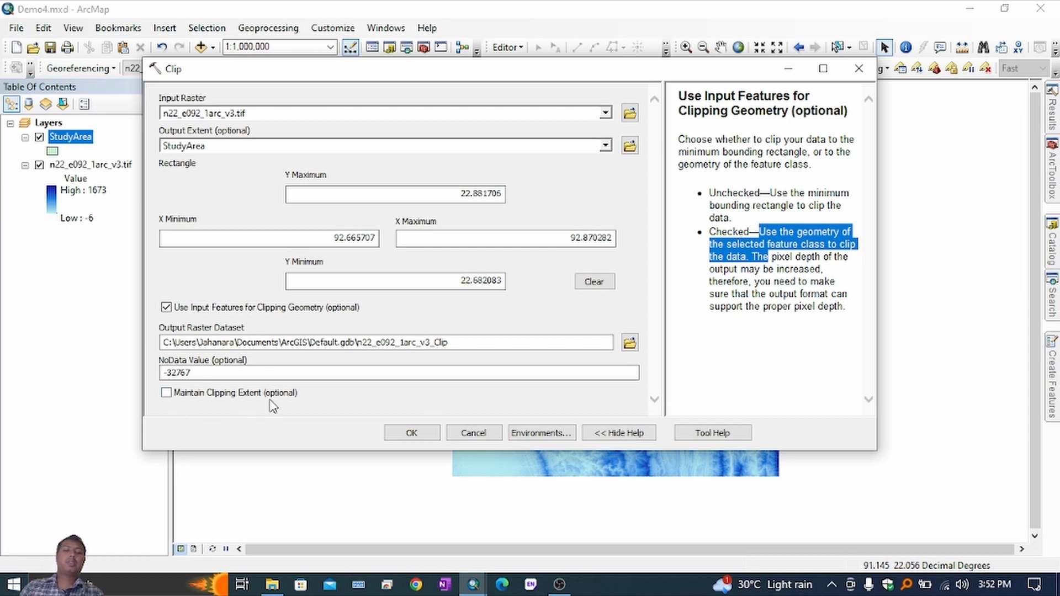
pyautogui.click(195, 397)
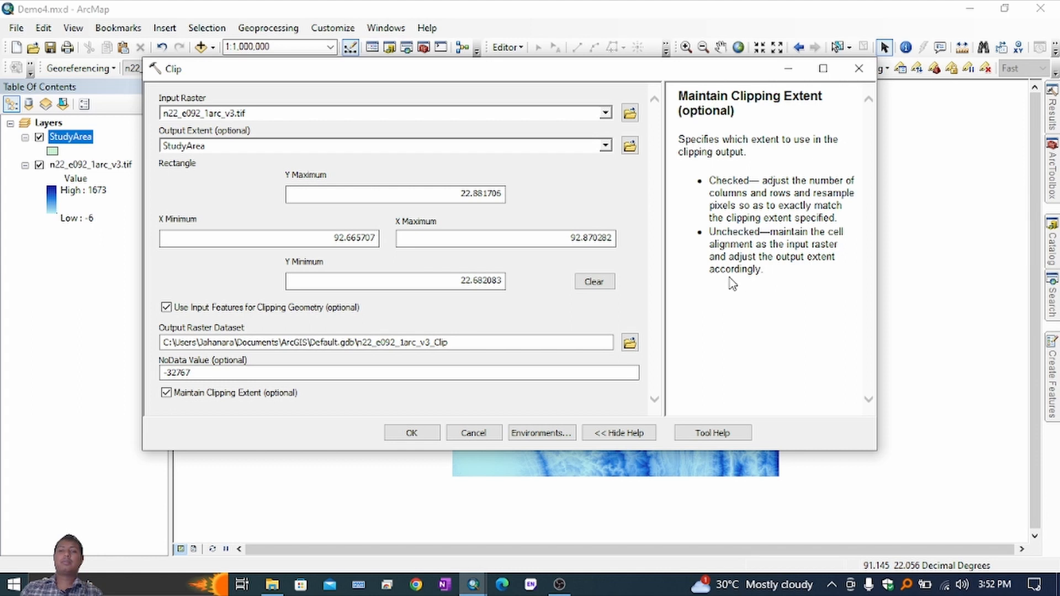
pyautogui.click(200, 396)
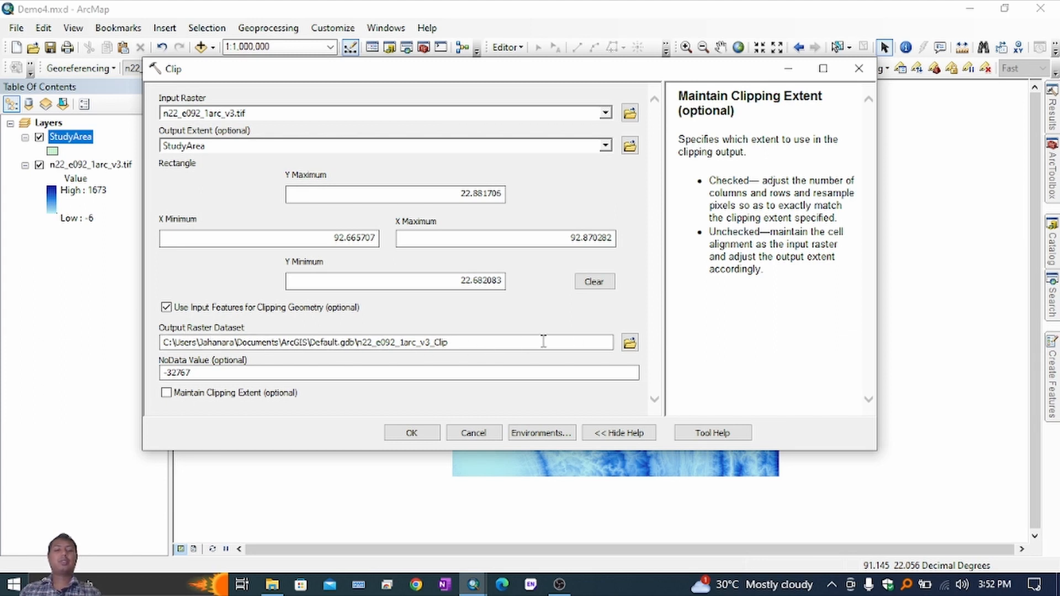
# Step: Set the output raster dataset to rasterData.tif in the Unique Schooling\Class 1 folder
pyautogui.click(630, 343)
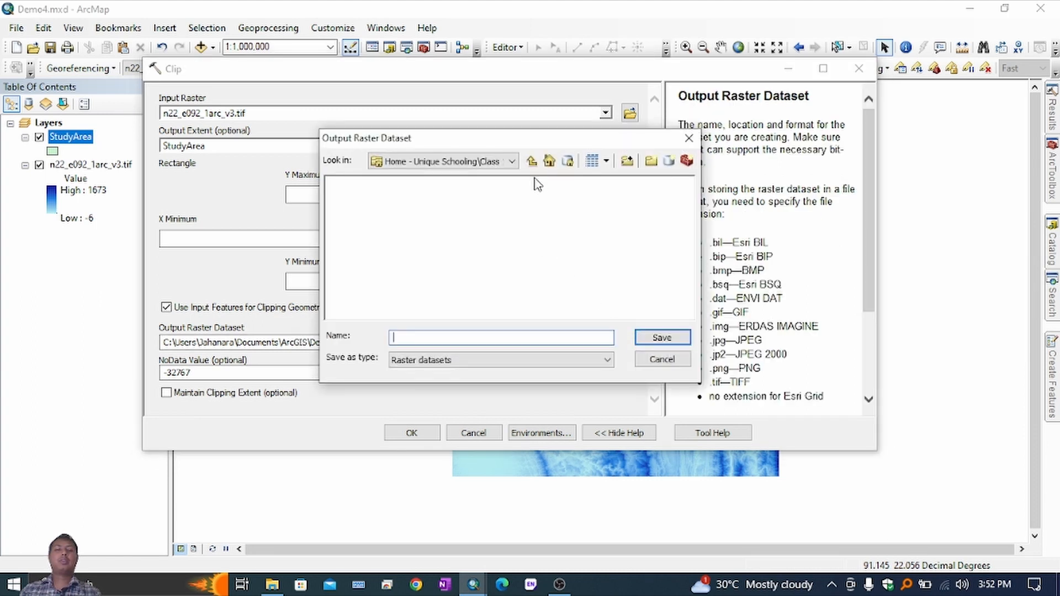
pyautogui.click(473, 171)
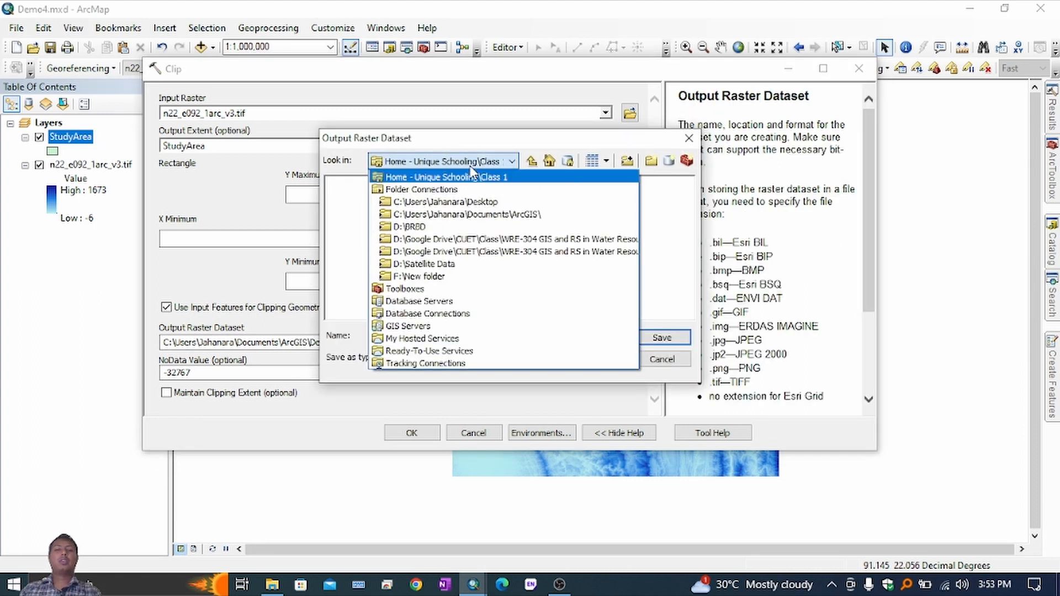
pyautogui.click(470, 168)
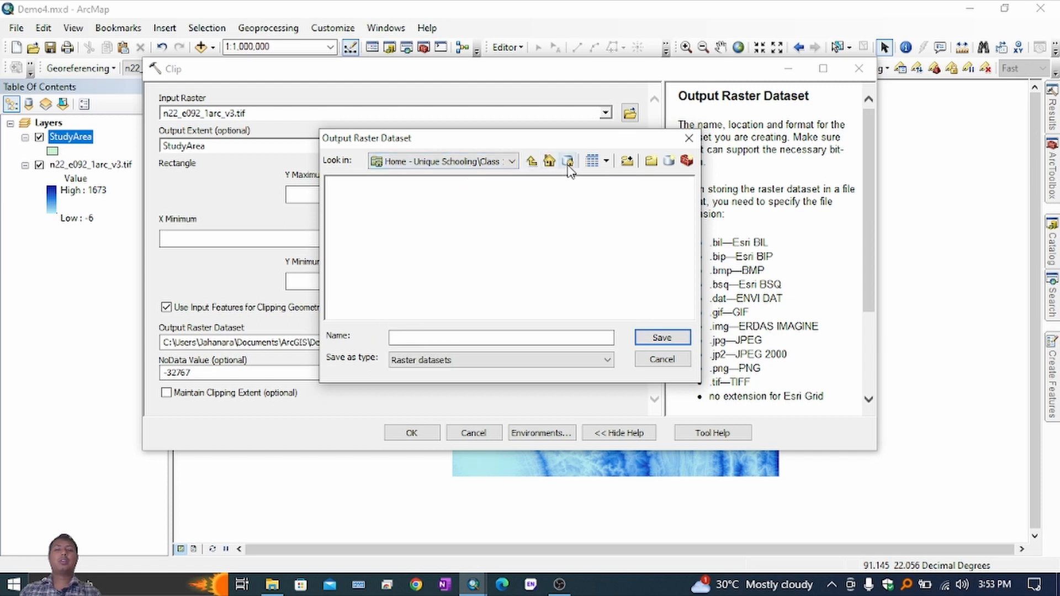
pyautogui.click(487, 340)
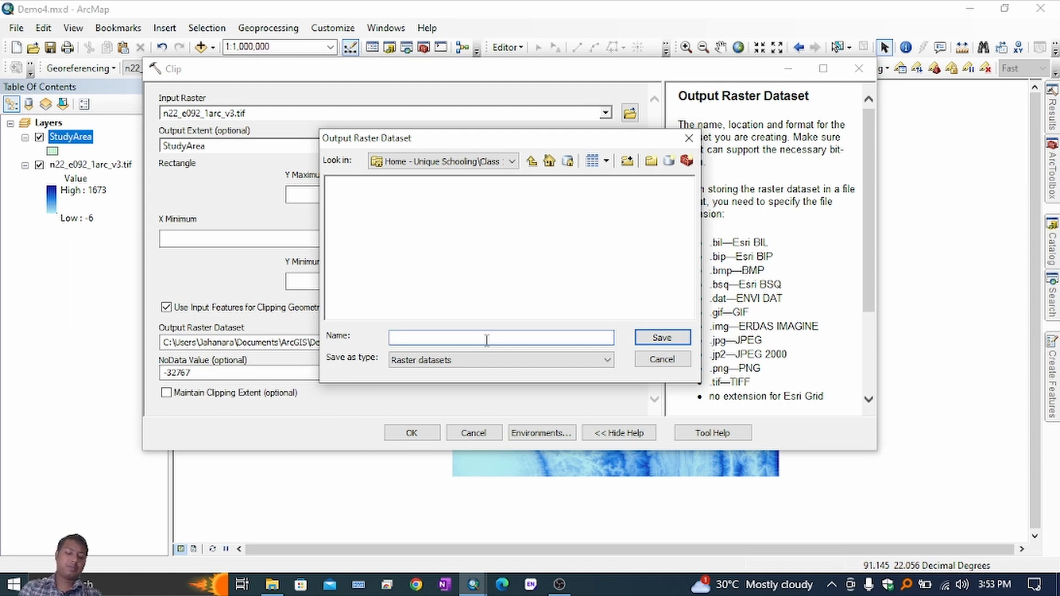
pyautogui.write('rasterData')
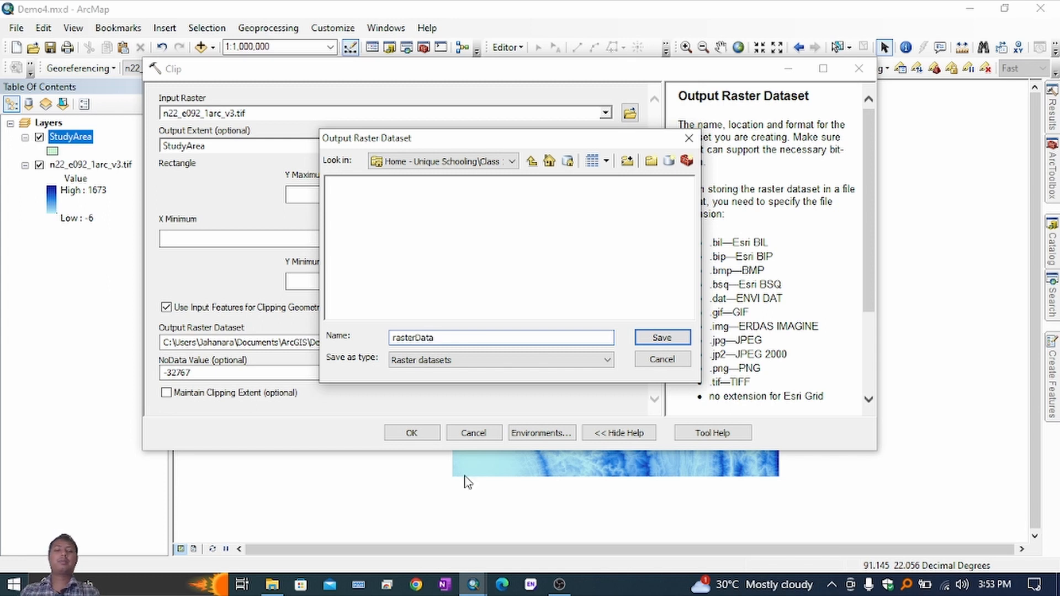
pyautogui.click(662, 337)
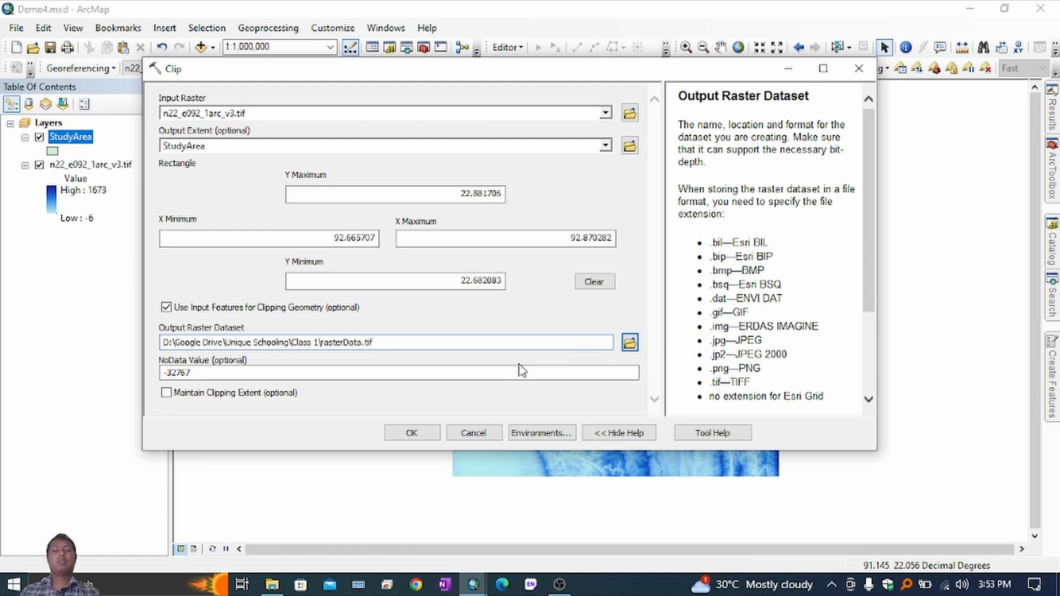
# Step: Set the NoData value to 0 and run the Clip tool
pyautogui.click(500, 373)
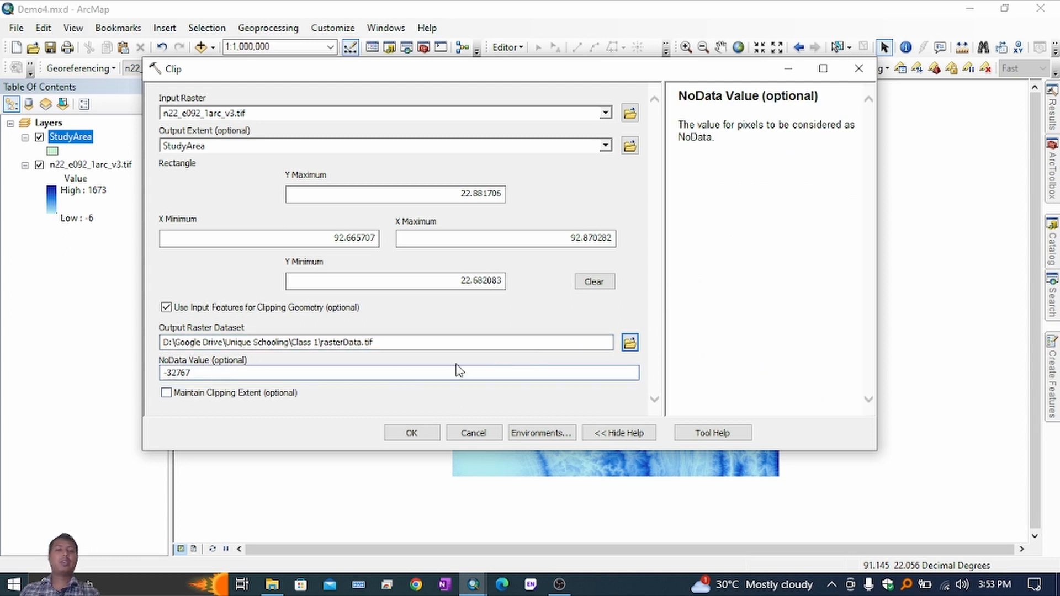
pyautogui.moveTo(198, 374); pyautogui.dragTo(113, 373)
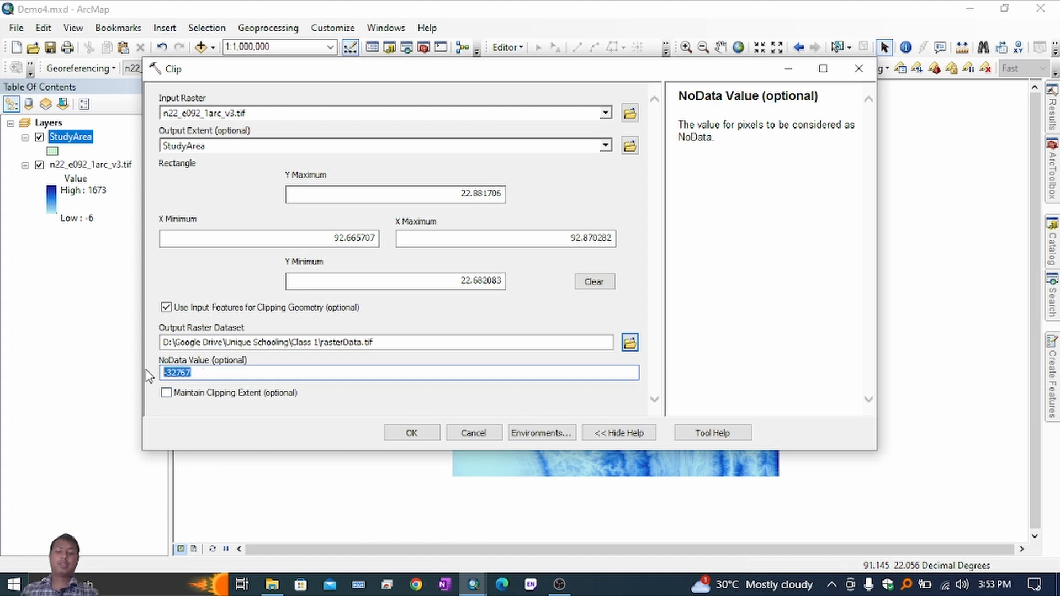
pyautogui.write('0')
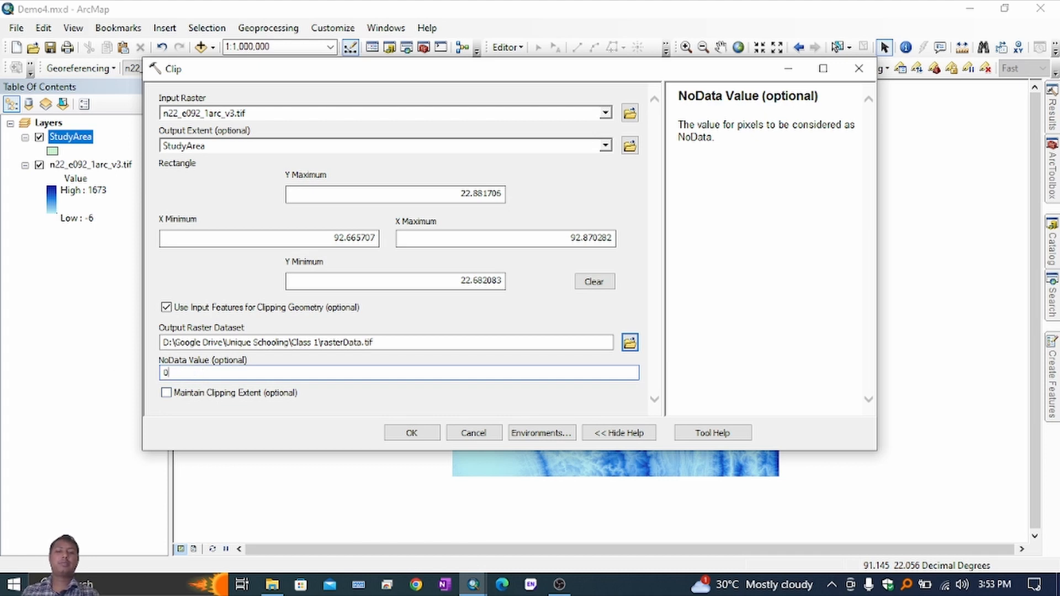
pyautogui.click(415, 435)
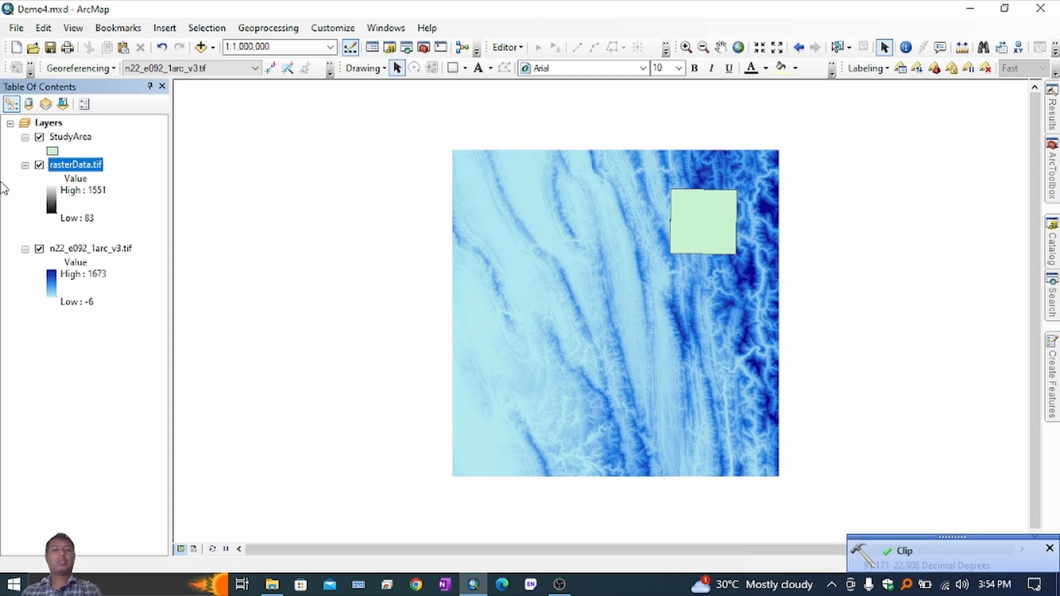
# Step: Hide the n22_e092_1arc_v3.tif and StudyArea layers and inspect the clipped raster up close
pyautogui.click(39, 249)
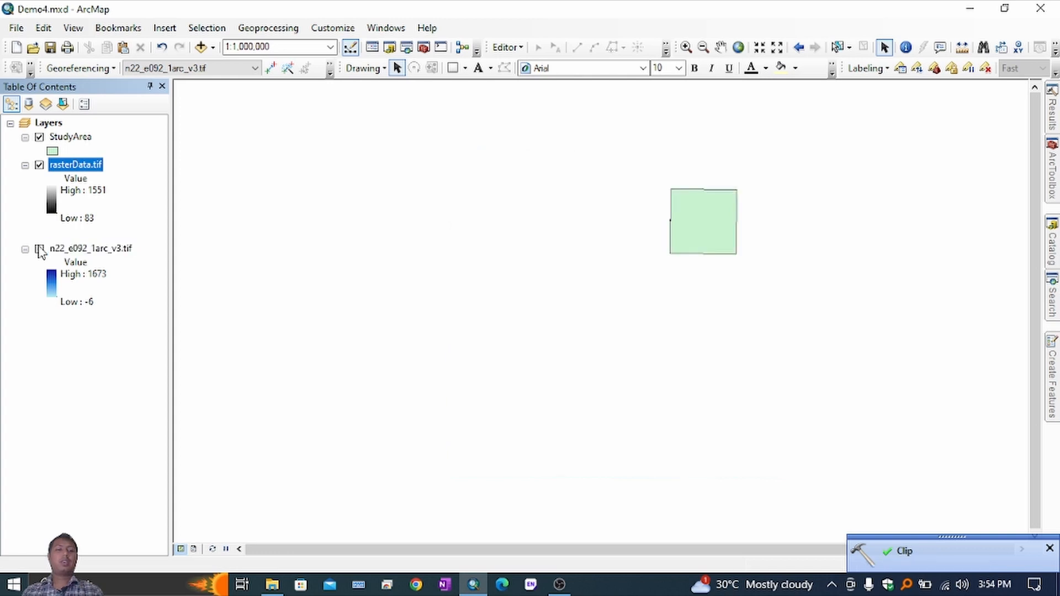
pyautogui.click(39, 137)
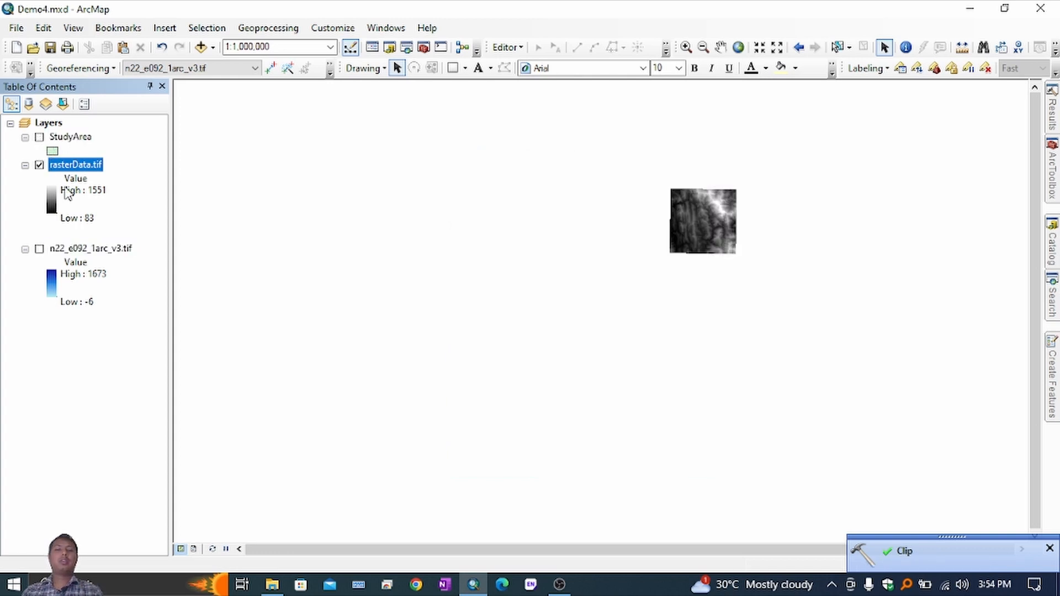
pyautogui.scroll(-4, 707, 217)
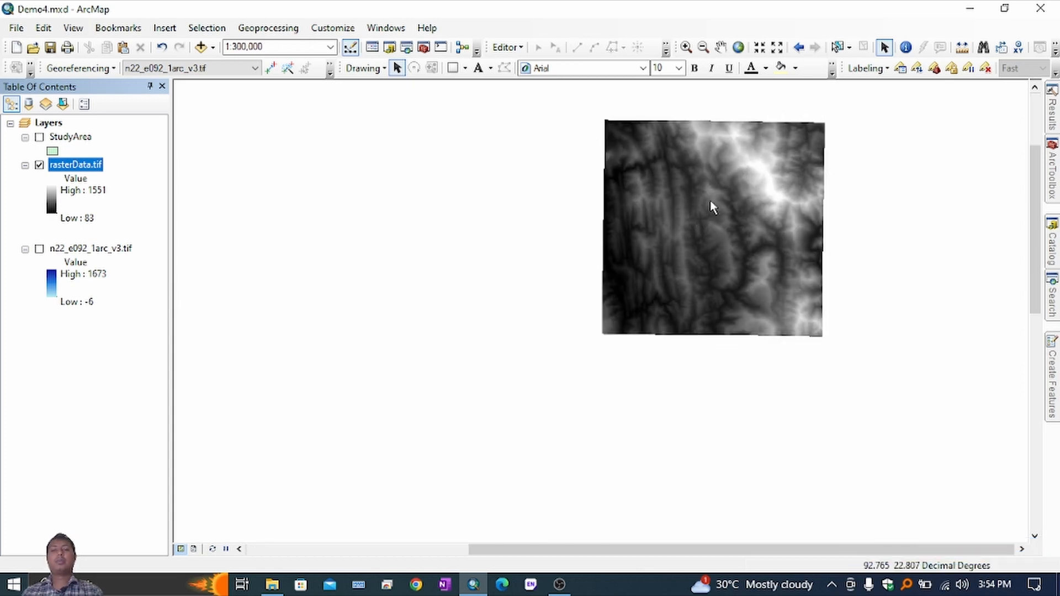
pyautogui.moveTo(711, 202); pyautogui.dragTo(569, 262)
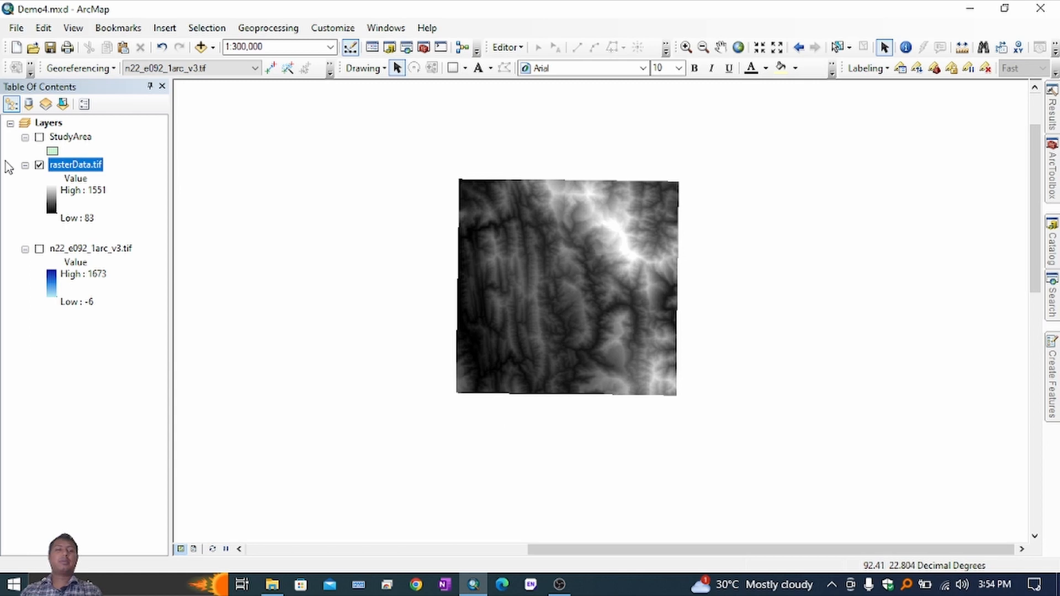
# Step: Collapse the StudyArea legend and remove the n22_e092_1arc_v3.tif layer from the map
pyautogui.click(35, 139)
pyautogui.click(39, 137)
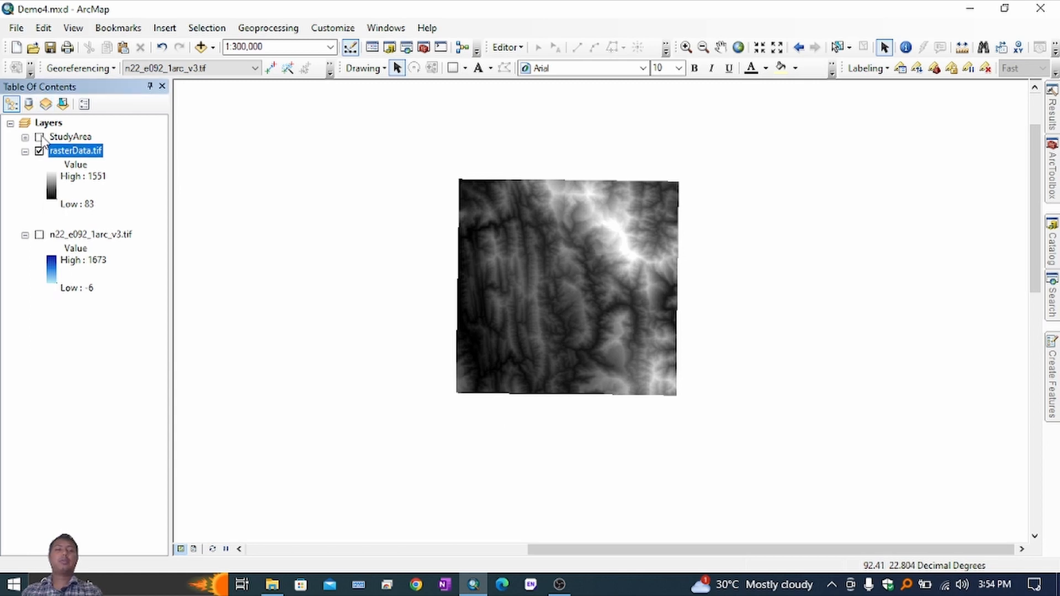
pyautogui.click(39, 137)
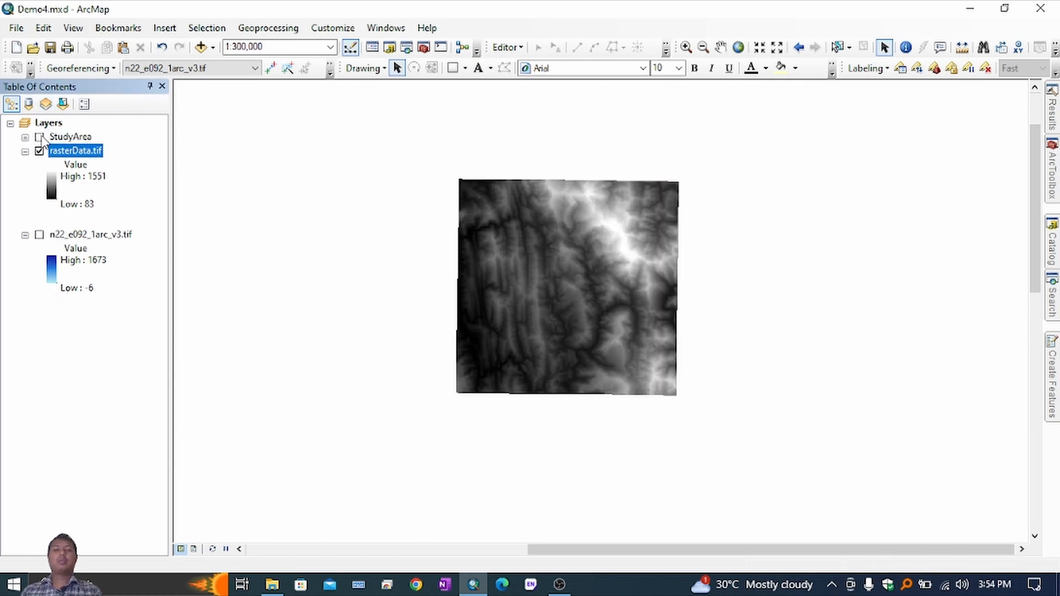
pyautogui.rightClick(90, 242)
pyautogui.click(117, 267)
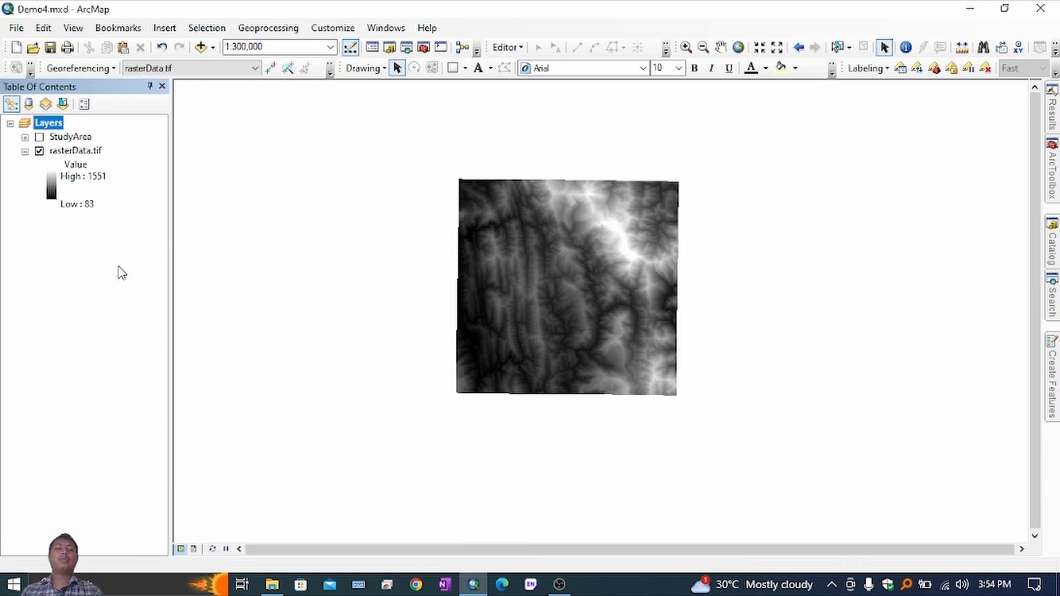
# Step: Identify the pixel value at a point near the middle of rasterData.tif, and close the identify results
pyautogui.scroll(3, 570, 278)
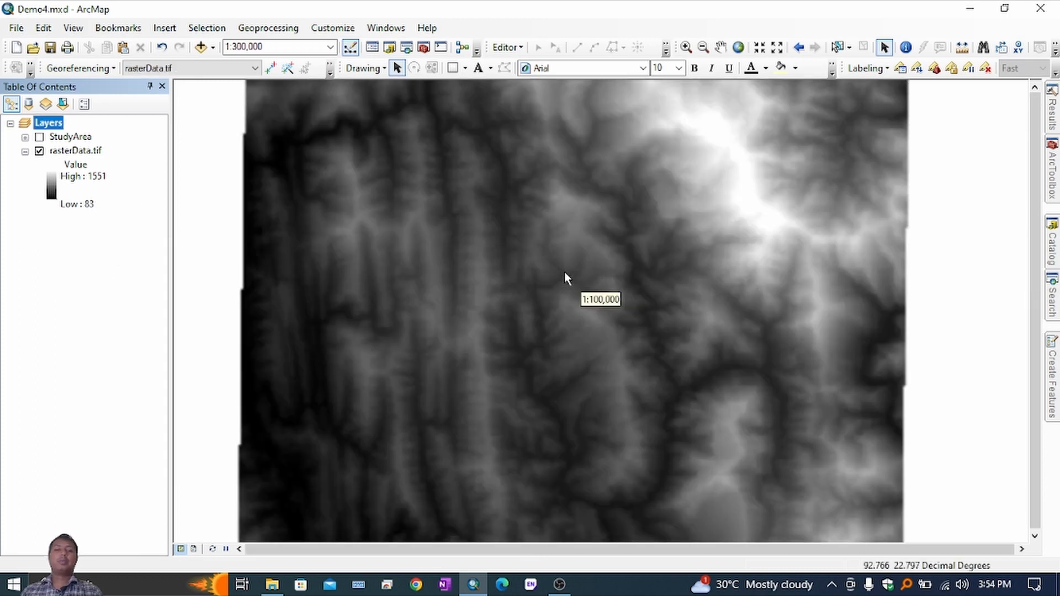
pyautogui.scroll(2, 626, 256)
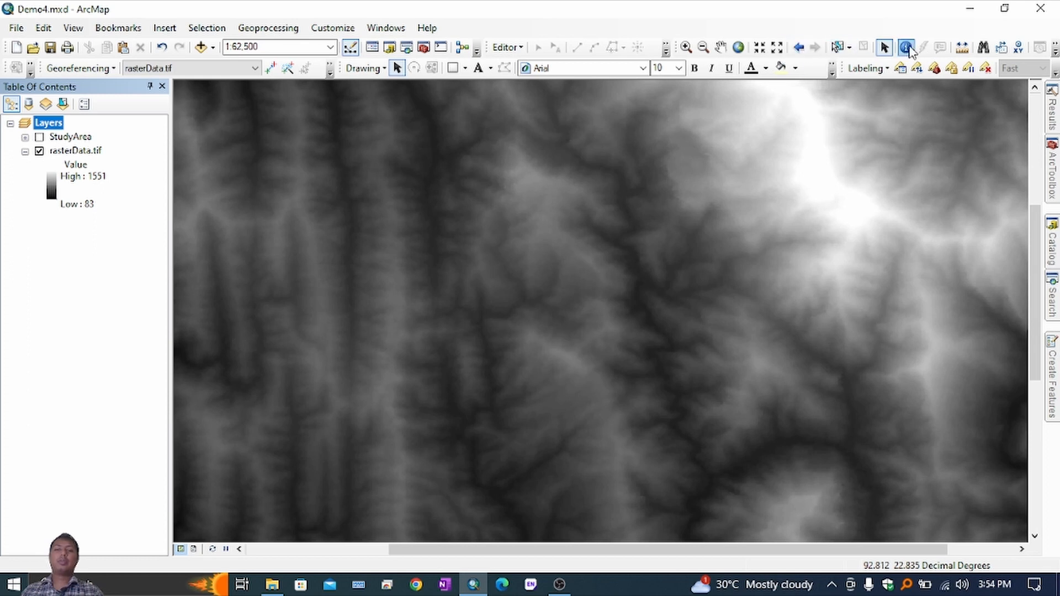
pyautogui.click(906, 47)
pyautogui.click(611, 227)
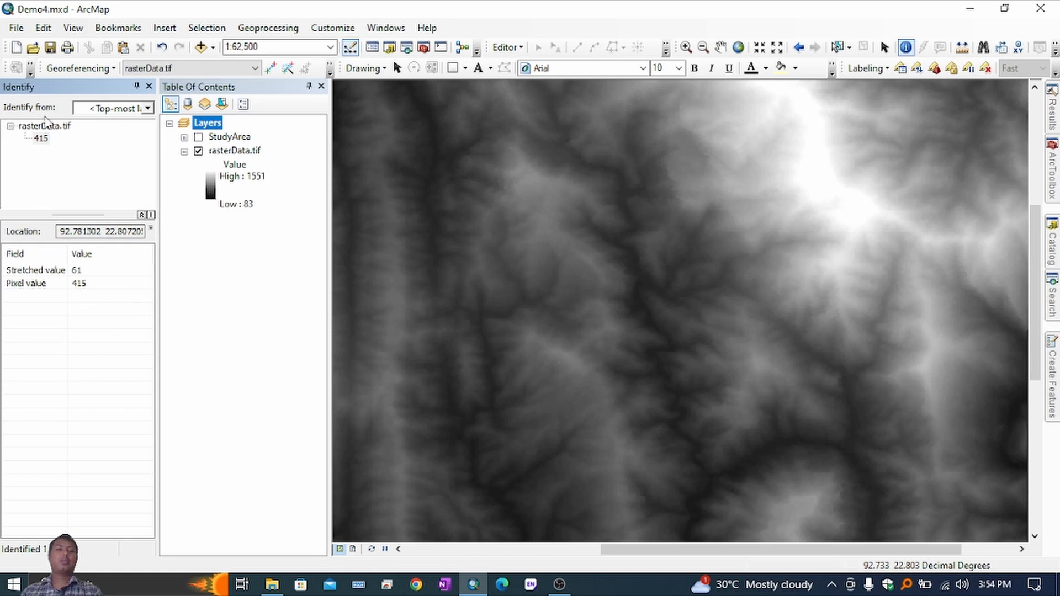
pyautogui.click(149, 86)
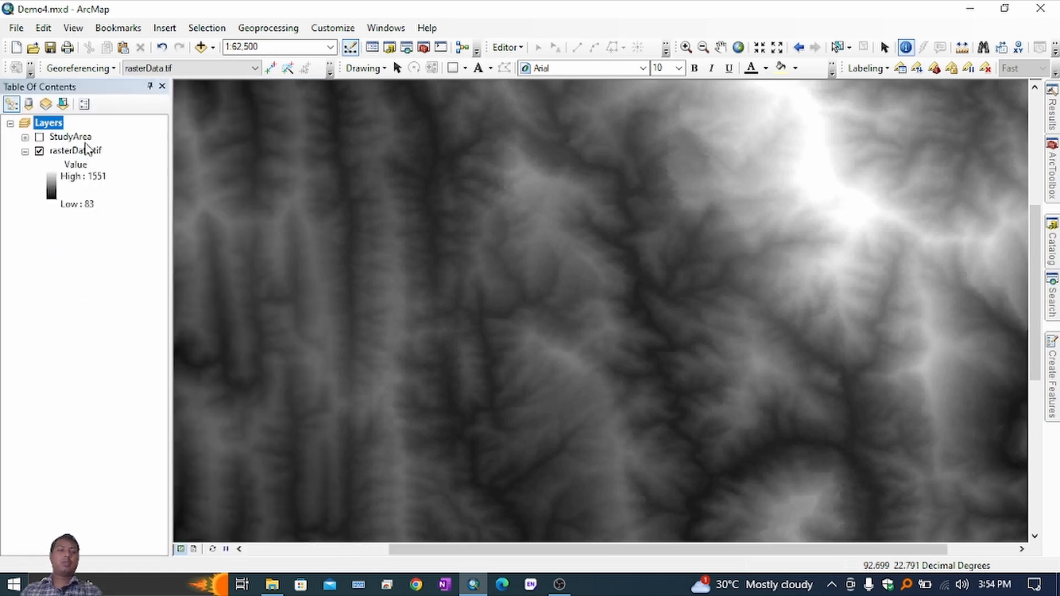
# Step: Remove the StudyArea layer from the map
pyautogui.rightClick(75, 138)
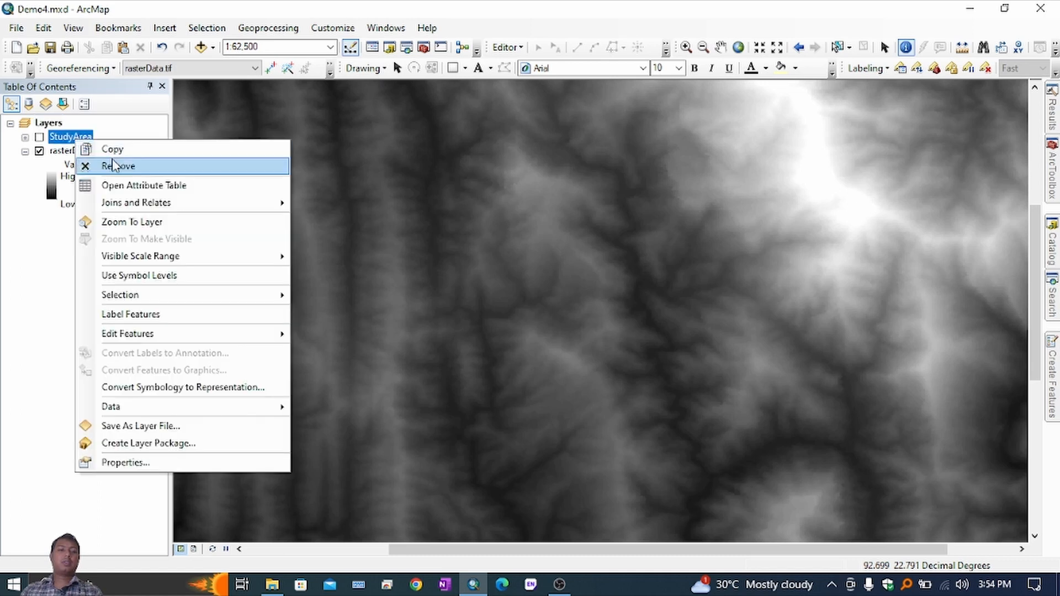